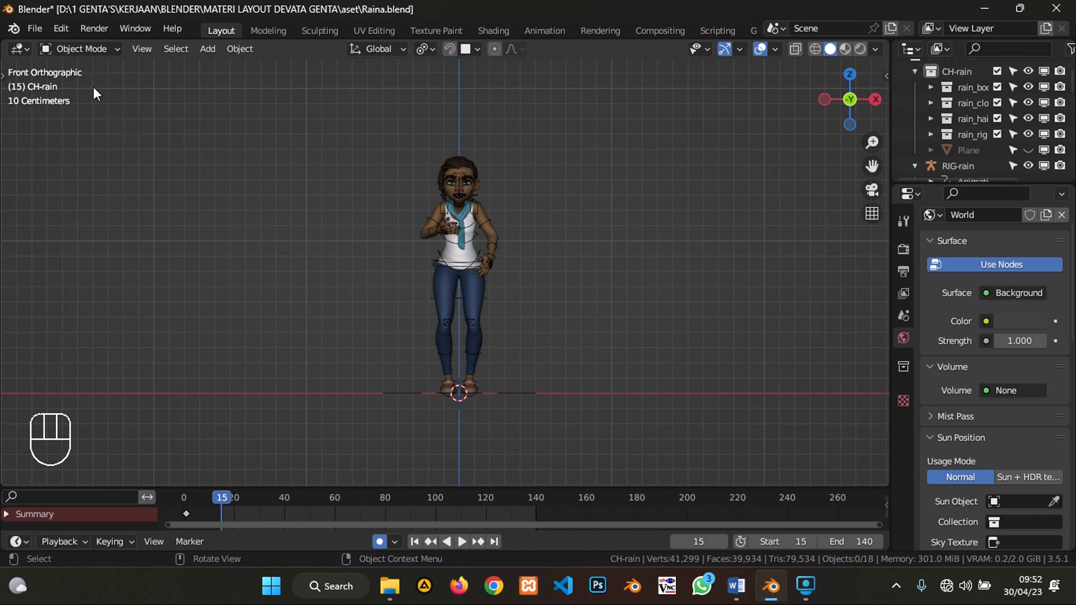
Step: Check the Emulate Numpad option in the Input preferences and close the preferences window
{"action": "left_click", "coordinate": [73, 25]}
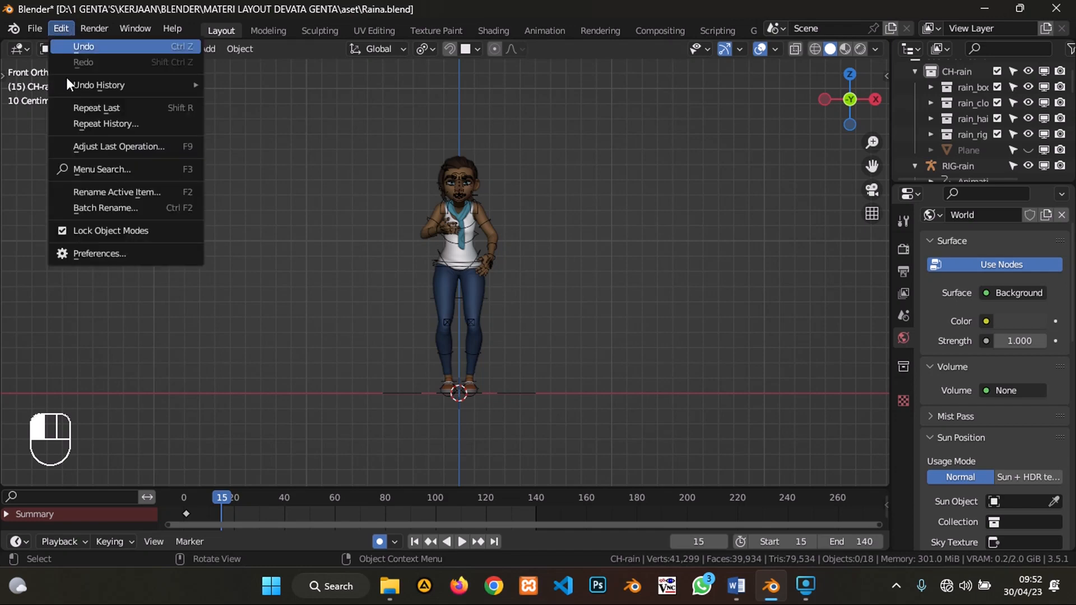
{"action": "left_click", "coordinate": [147, 259]}
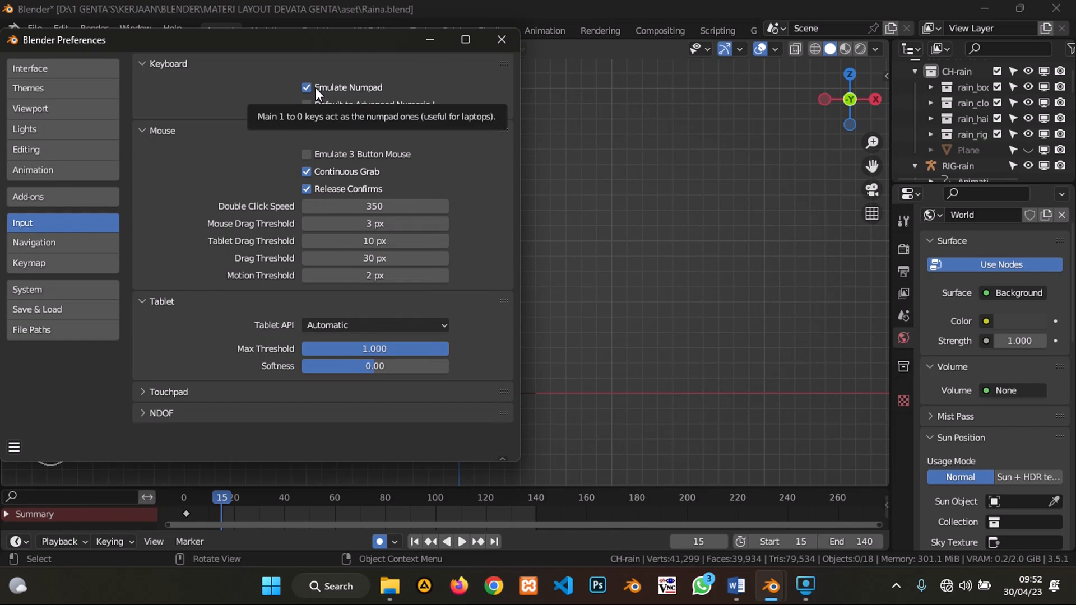
{"action": "left_click", "coordinate": [501, 39]}
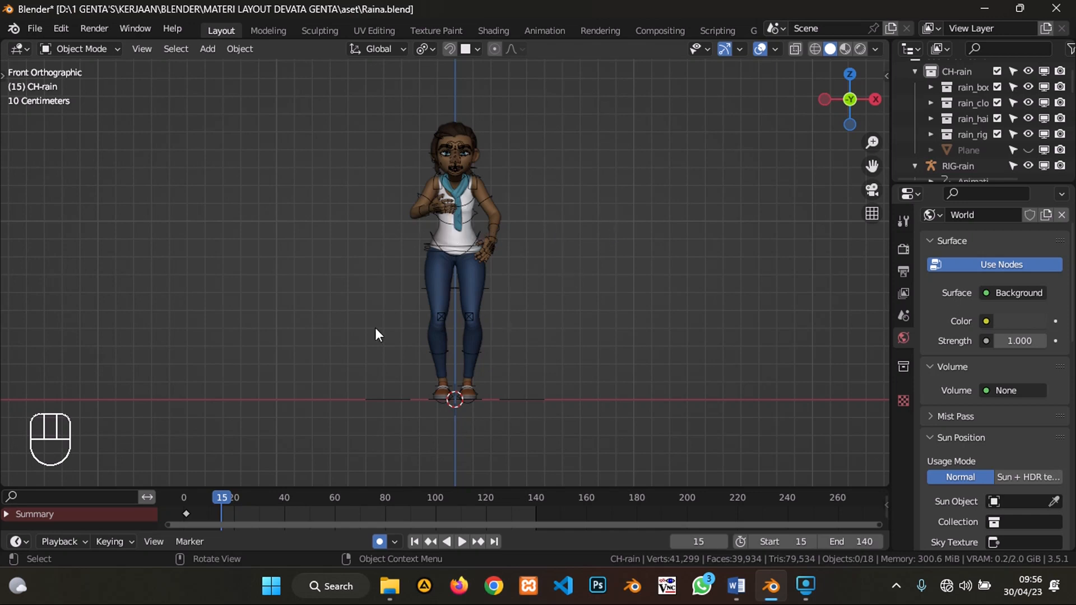
Step: Add a camera to the scene and move it about 3 m along the negative Y axis, in front of the character
{"action": "key", "text": "shift+a"}
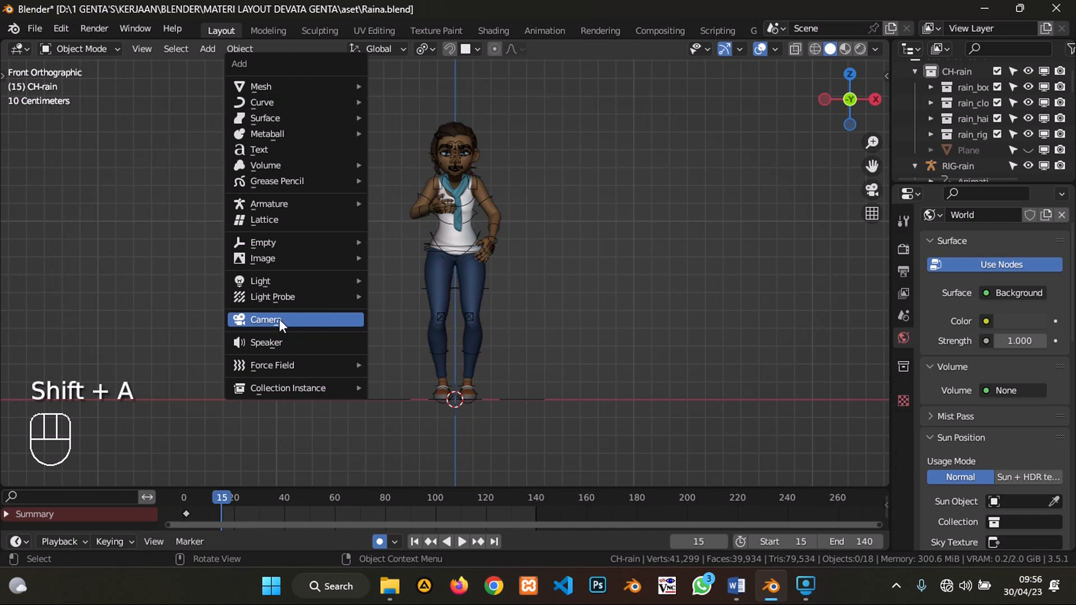
{"action": "left_click", "coordinate": [297, 321]}
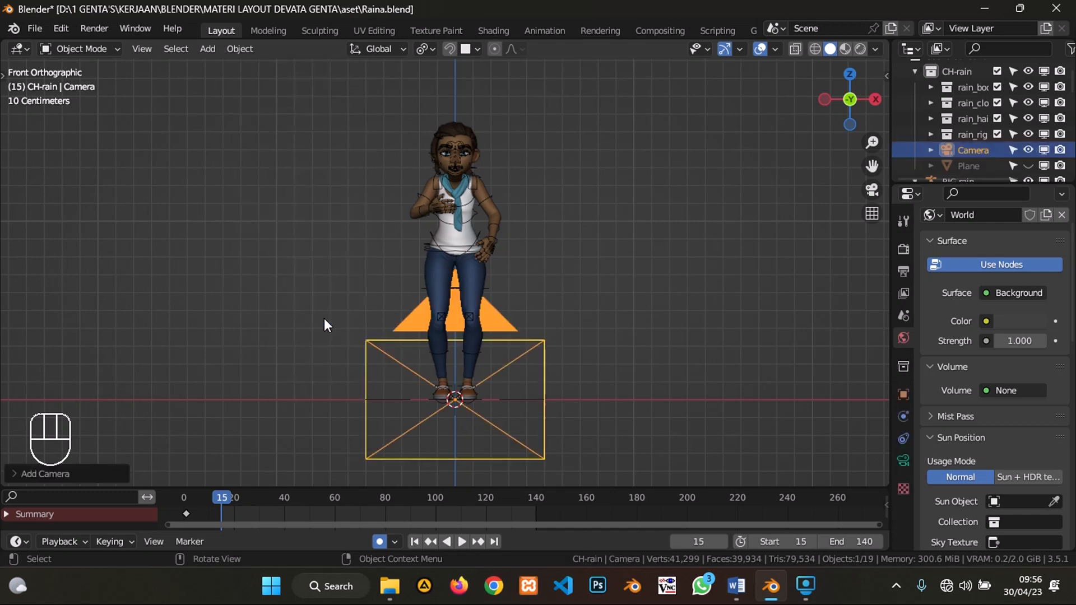
{"action": "left_click", "coordinate": [849, 75]}
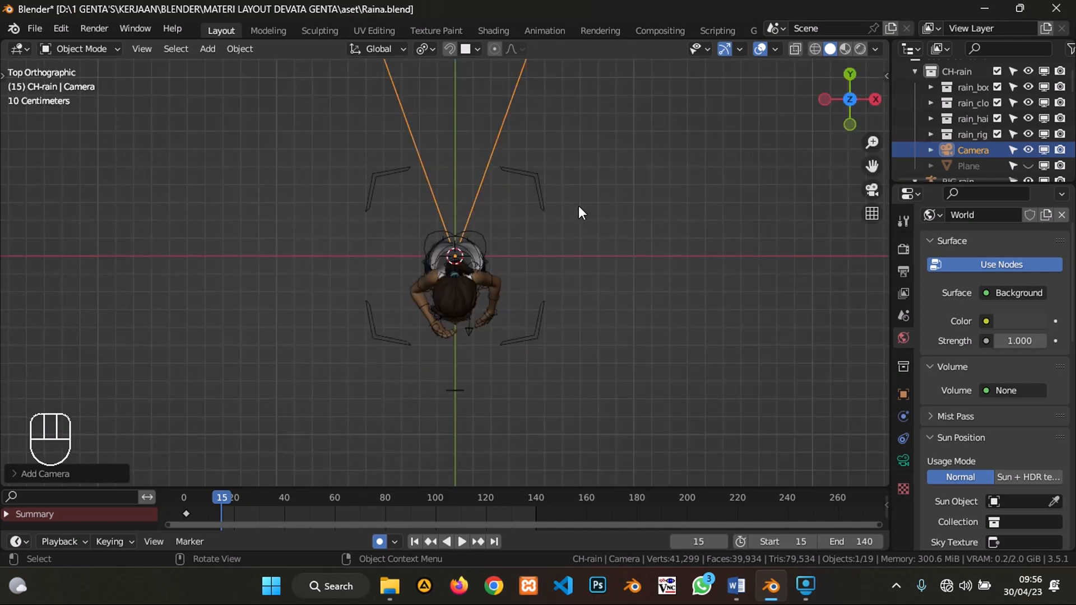
{"action": "scroll", "coordinate": [582, 207], "scroll_direction": "down", "scroll_amount": 4}
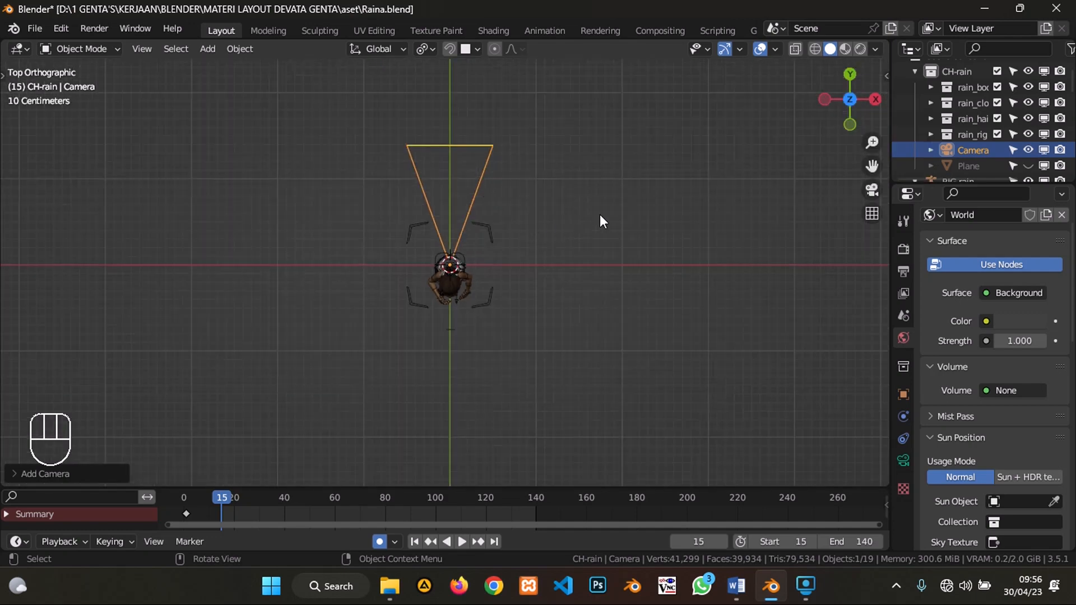
{"action": "middle_click_drag", "start_coordinate": [594, 257], "coordinate": [595, 205], "text": "shift"}
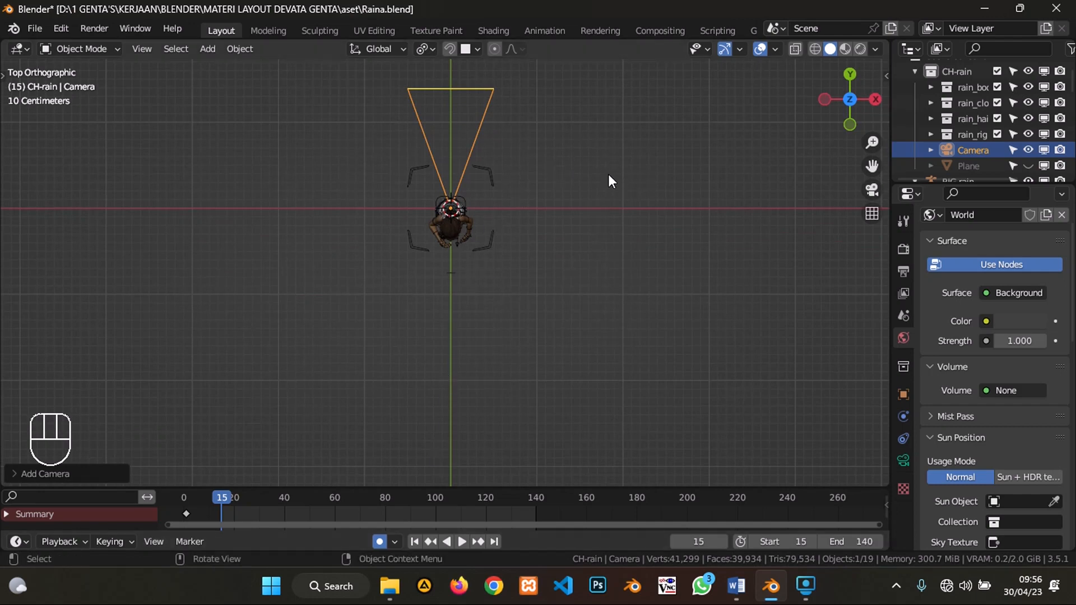
{"action": "key", "text": "g"}
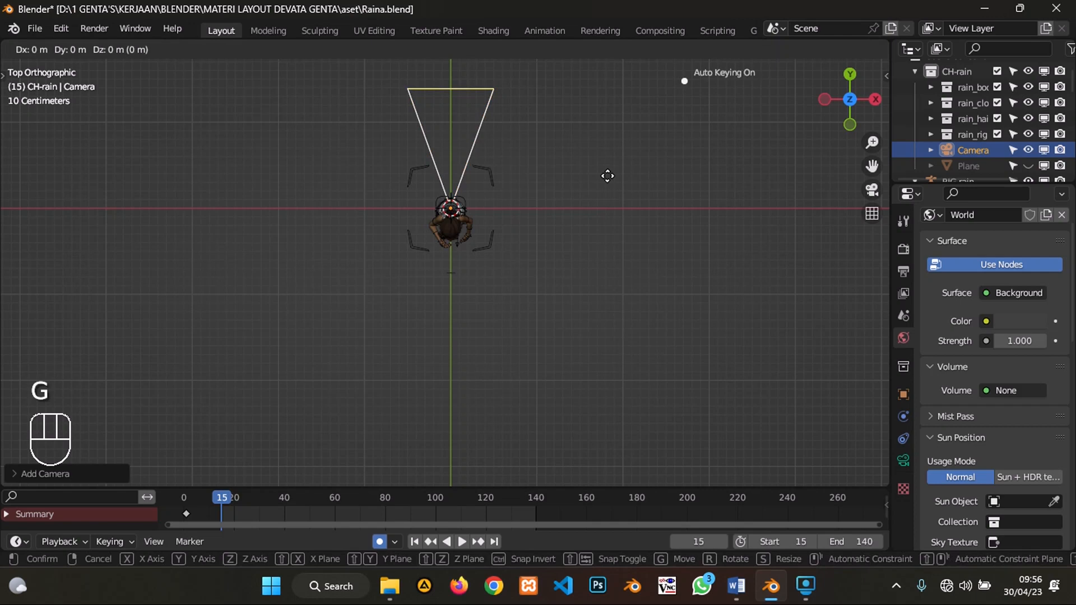
{"action": "key", "text": "y"}
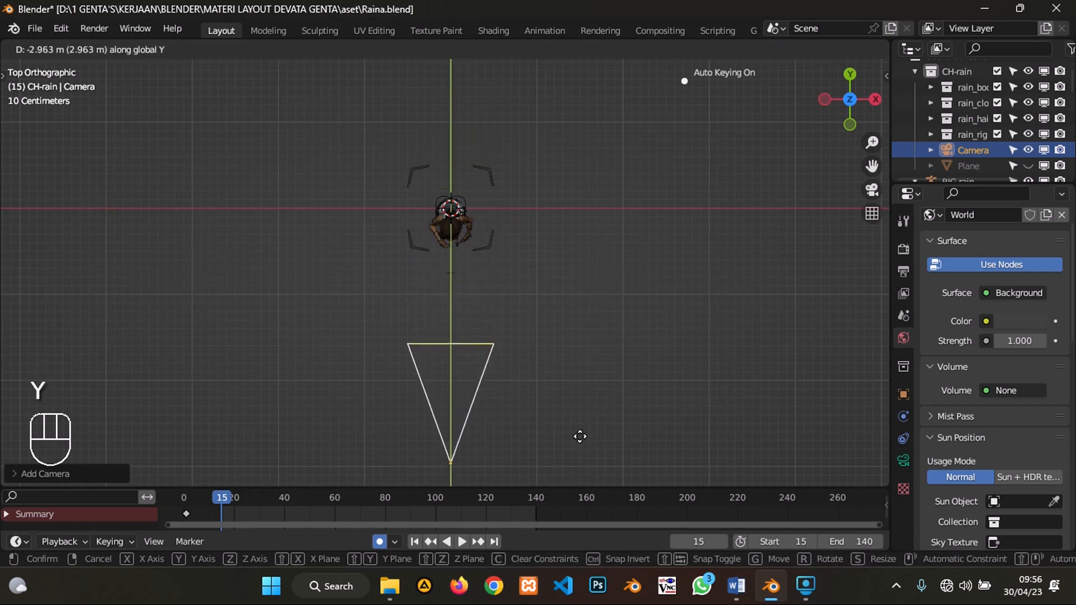
{"action": "left_click", "coordinate": [580, 443]}
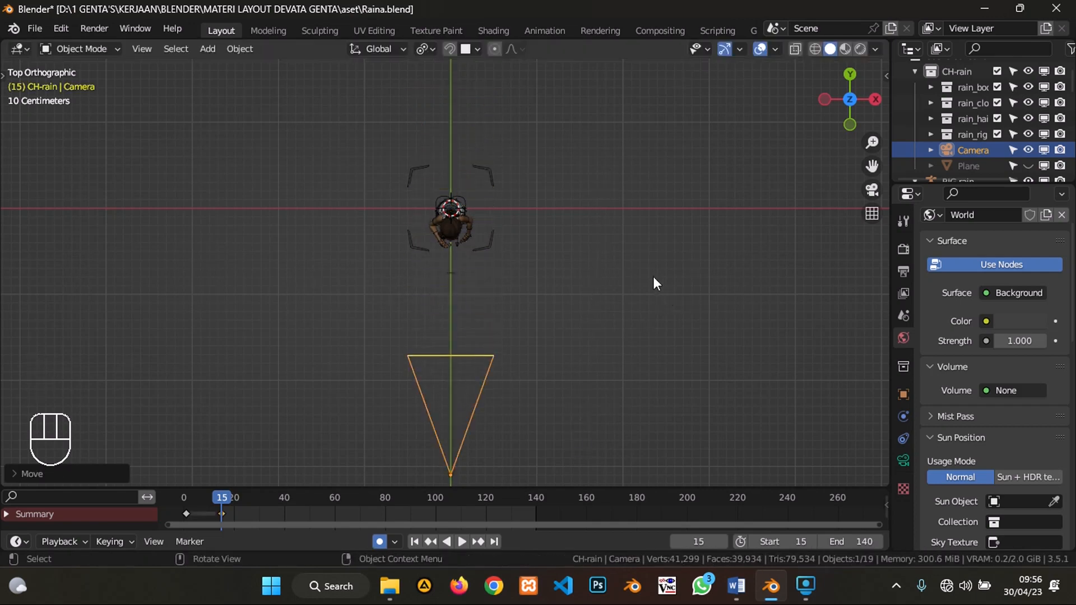
Step: Inspect the camera's placement from the front and look at the character through the camera
{"action": "left_click", "coordinate": [848, 125]}
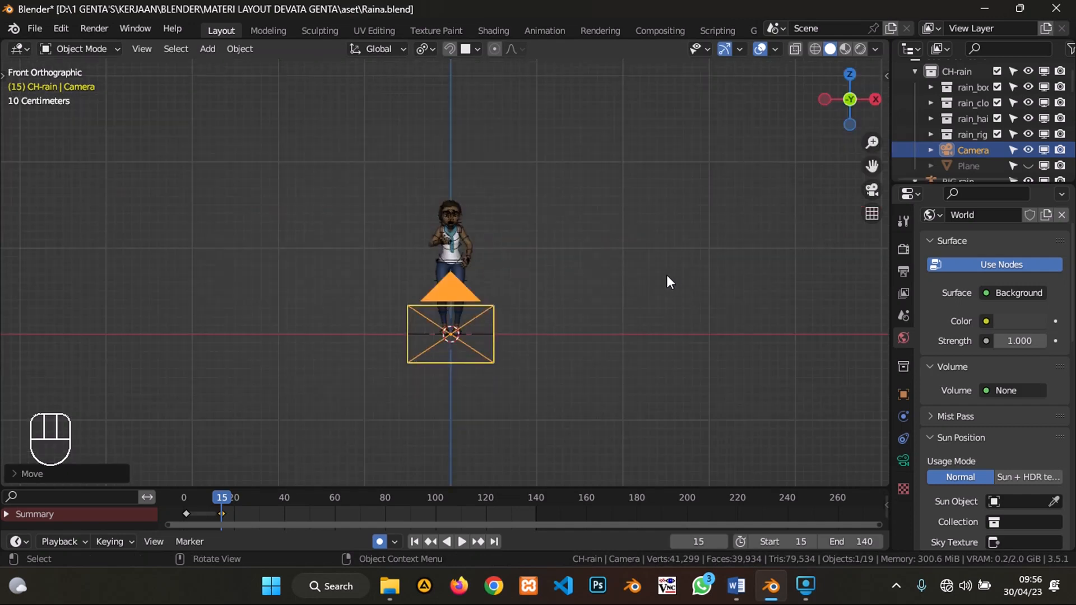
{"action": "scroll", "coordinate": [528, 312], "scroll_direction": "up", "scroll_amount": 4}
{"action": "middle_click_drag", "start_coordinate": [522, 302], "coordinate": [529, 196], "text": "shift"}
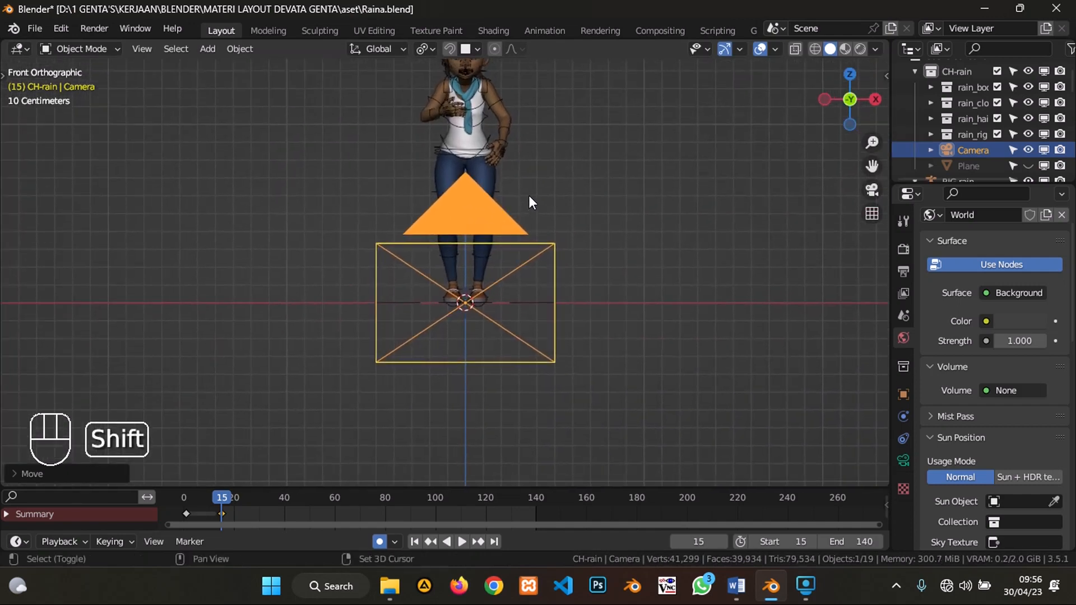
{"action": "scroll", "coordinate": [531, 191], "scroll_direction": "up", "scroll_amount": 1}
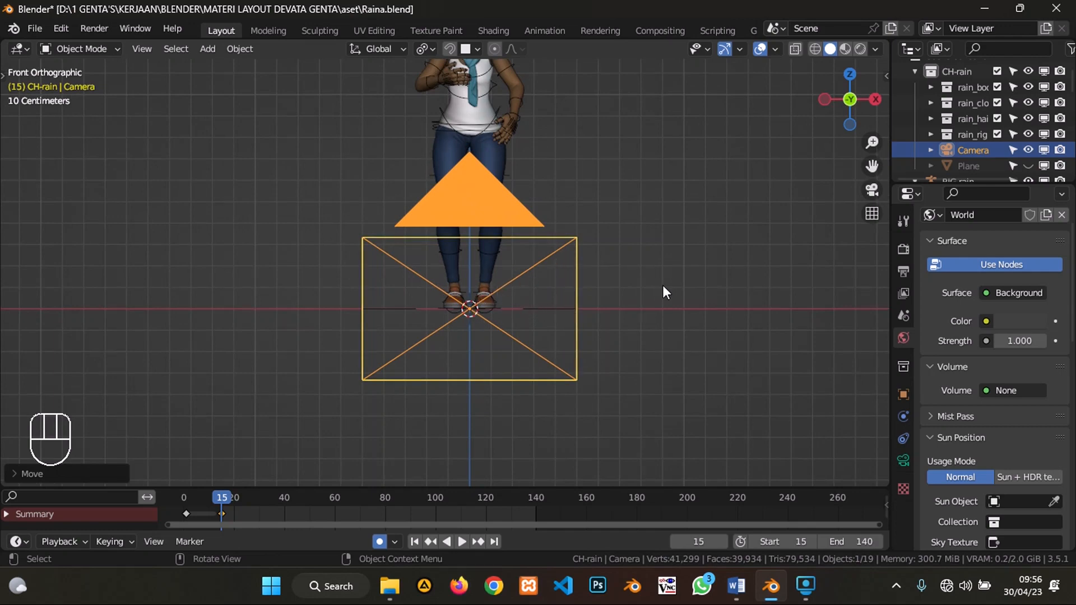
{"action": "key", "text": "KP_0"}
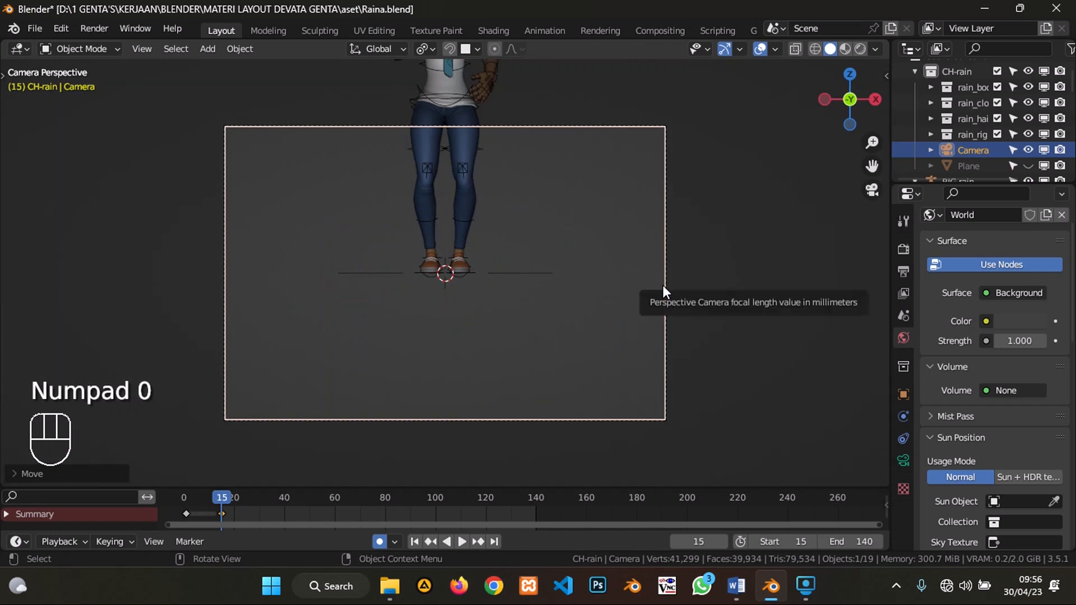
Step: Examine the camera frame around the character's legs by zooming the camera view in and out
{"action": "scroll", "coordinate": [495, 230], "scroll_direction": "up", "scroll_amount": 2}
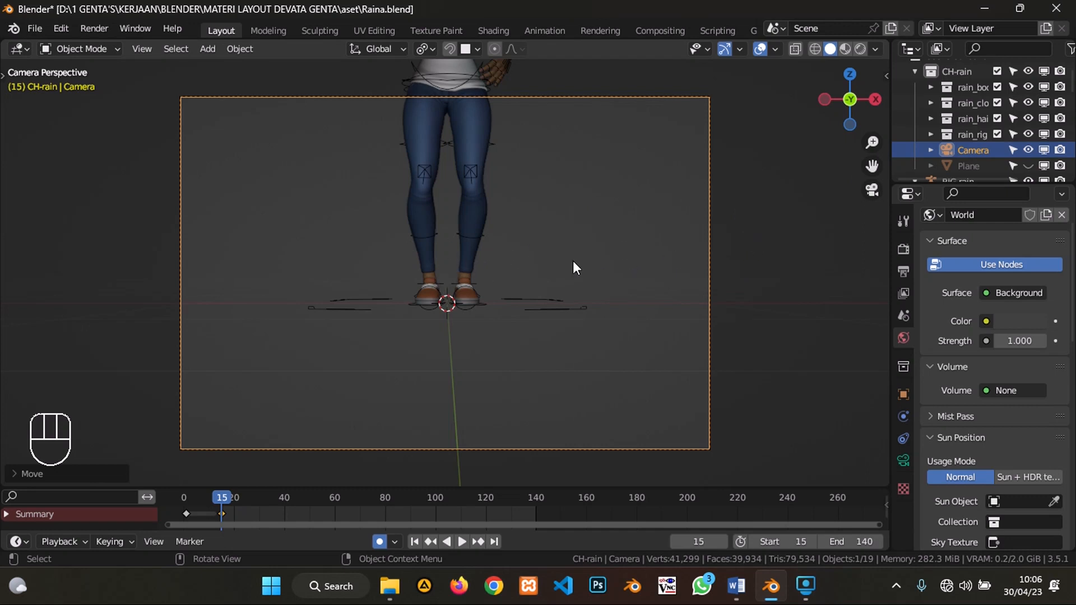
{"action": "scroll", "coordinate": [573, 261], "scroll_direction": "down", "scroll_amount": 2}
{"action": "scroll", "coordinate": [570, 260], "scroll_direction": "up", "scroll_amount": 2}
{"action": "scroll", "coordinate": [570, 260], "scroll_direction": "down", "scroll_amount": 5}
{"action": "scroll", "coordinate": [542, 262], "scroll_direction": "up", "scroll_amount": 3}
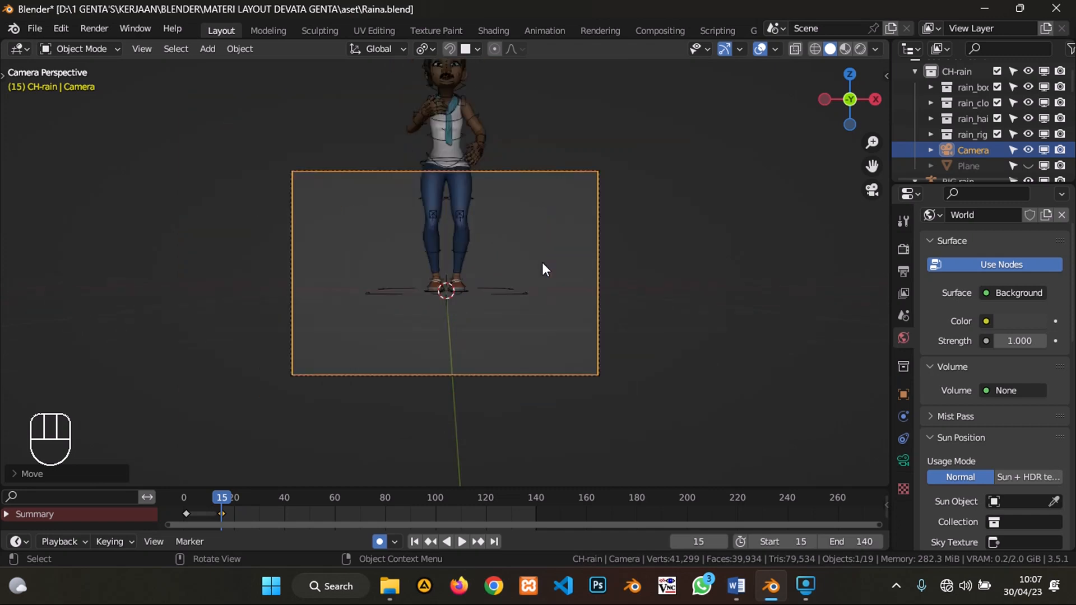
{"action": "scroll", "coordinate": [543, 270], "scroll_direction": "up", "scroll_amount": 1}
{"action": "scroll", "coordinate": [527, 281], "scroll_direction": "up", "scroll_amount": 2}
{"action": "scroll", "coordinate": [527, 281], "scroll_direction": "down", "scroll_amount": 1}
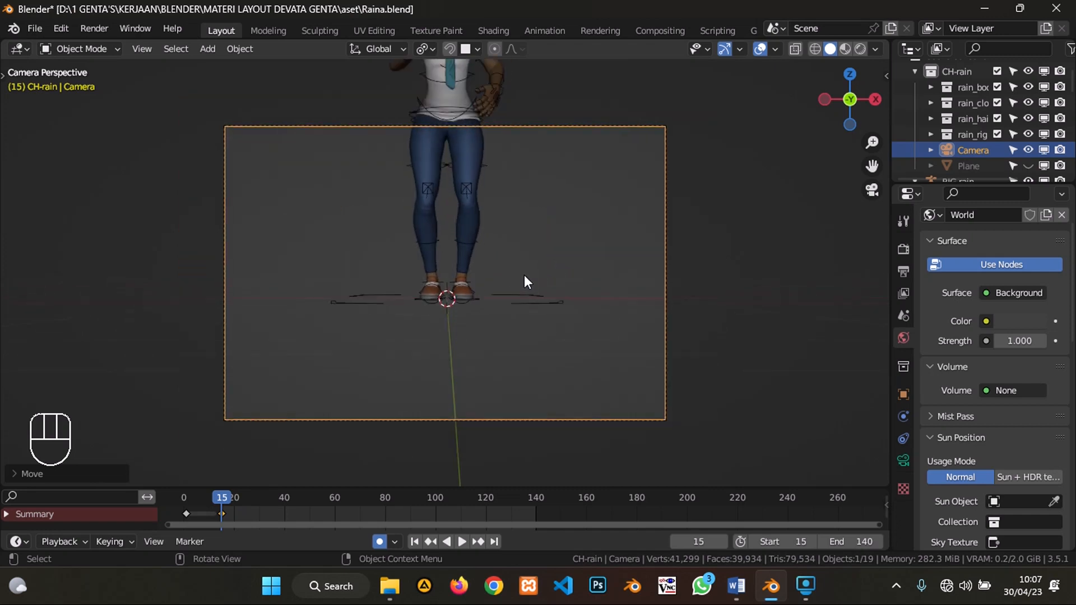
{"action": "scroll", "coordinate": [524, 275], "scroll_direction": "down", "scroll_amount": 4}
{"action": "scroll", "coordinate": [522, 276], "scroll_direction": "up", "scroll_amount": 5}
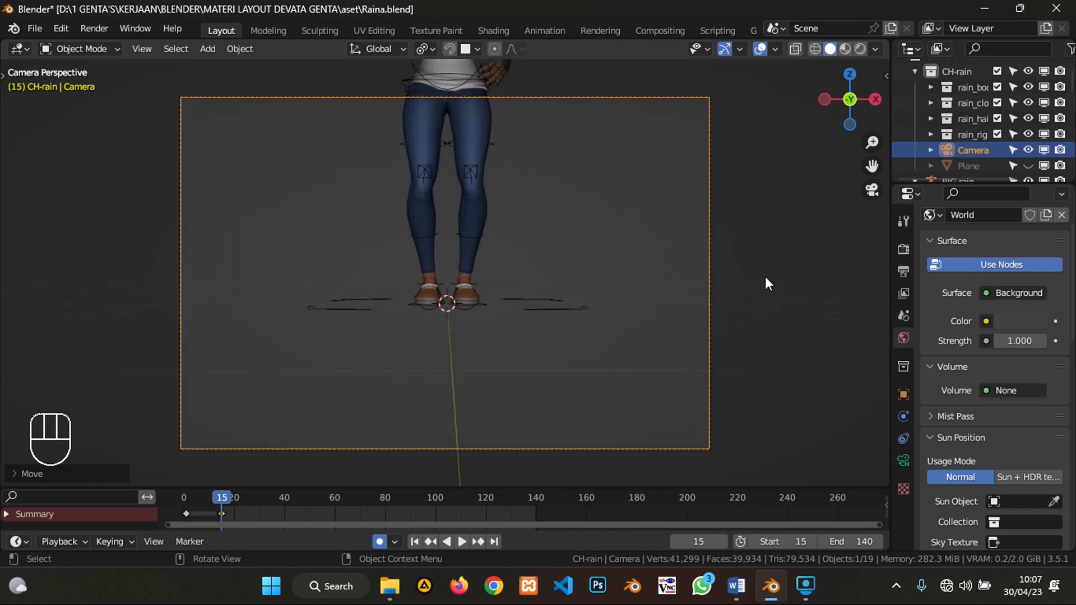
{"action": "scroll", "coordinate": [514, 273], "scroll_direction": "down", "scroll_amount": 3}
{"action": "scroll", "coordinate": [513, 272], "scroll_direction": "up", "scroll_amount": 3}
{"action": "scroll", "coordinate": [513, 272], "scroll_direction": "down", "scroll_amount": 1}
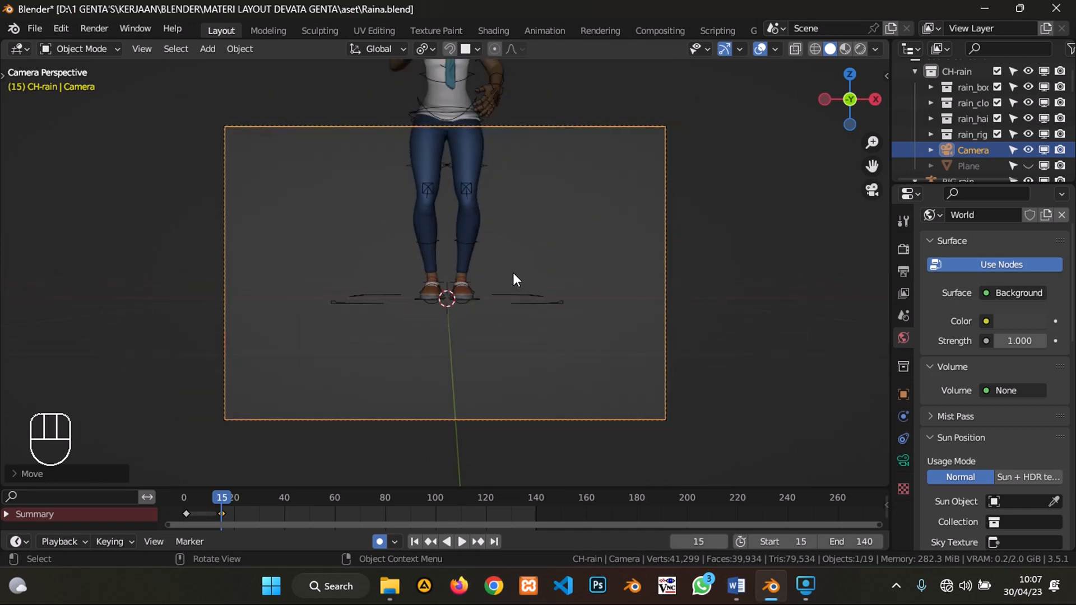
{"action": "scroll", "coordinate": [511, 274], "scroll_direction": "up", "scroll_amount": 1}
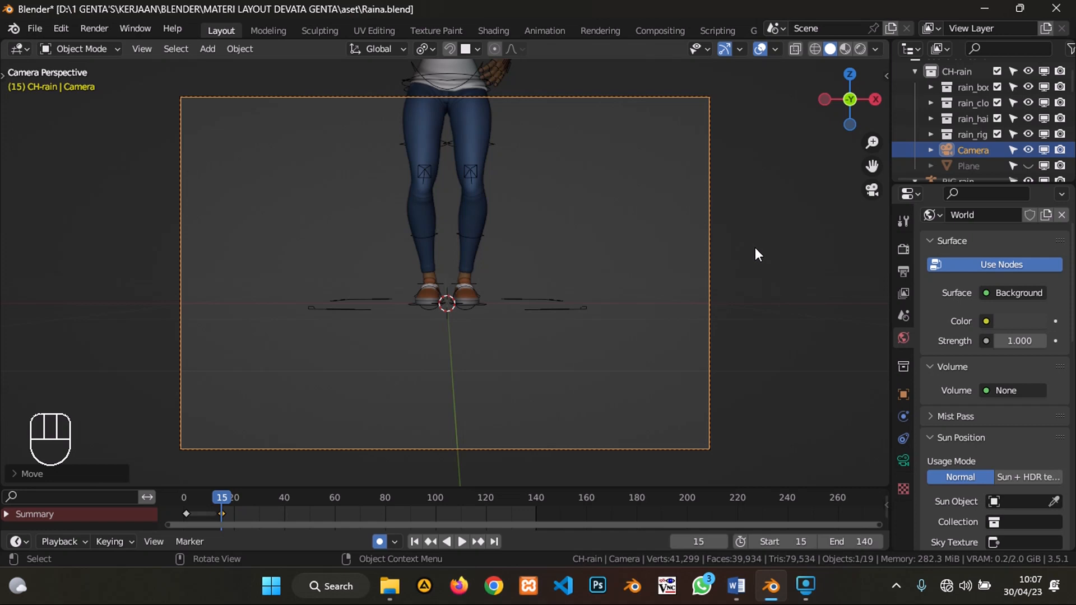
Step: Lock the camera to the view with the Camera to View option
{"action": "key", "text": "n"}
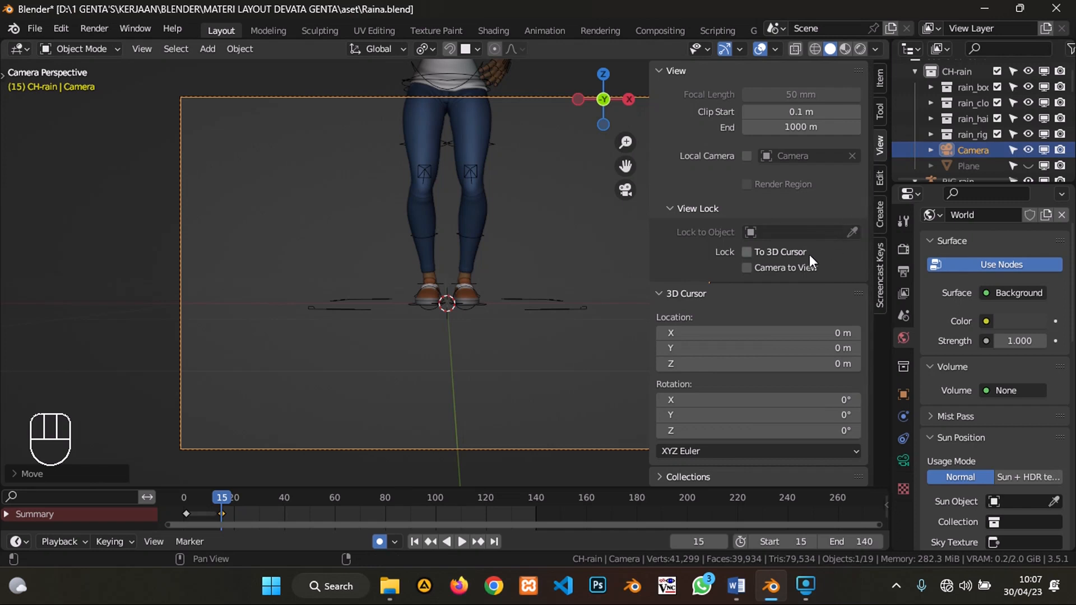
{"action": "left_click", "coordinate": [756, 267]}
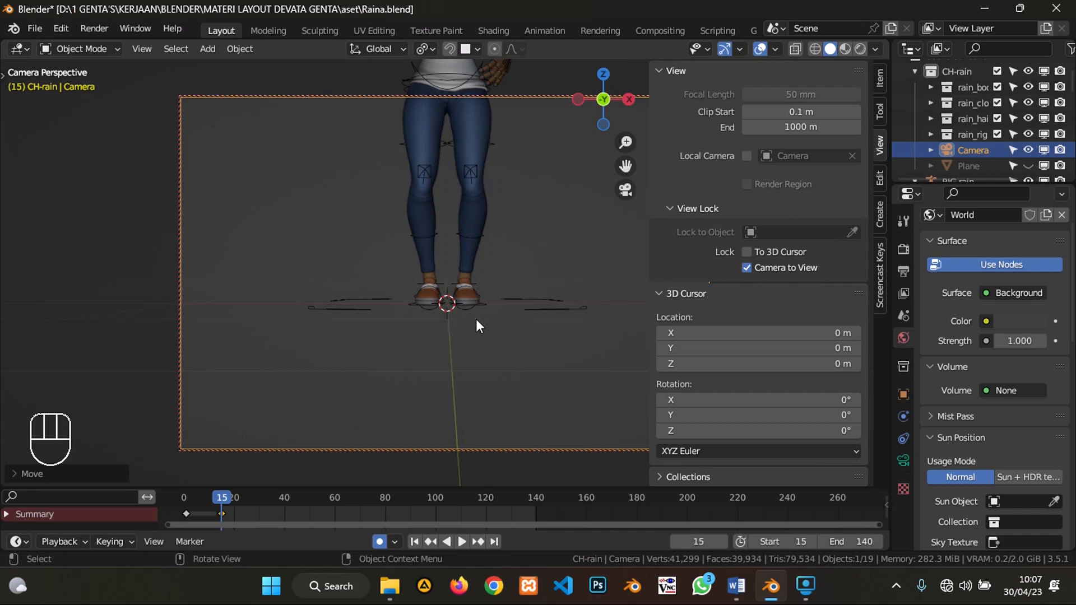
{"action": "key", "text": "n"}
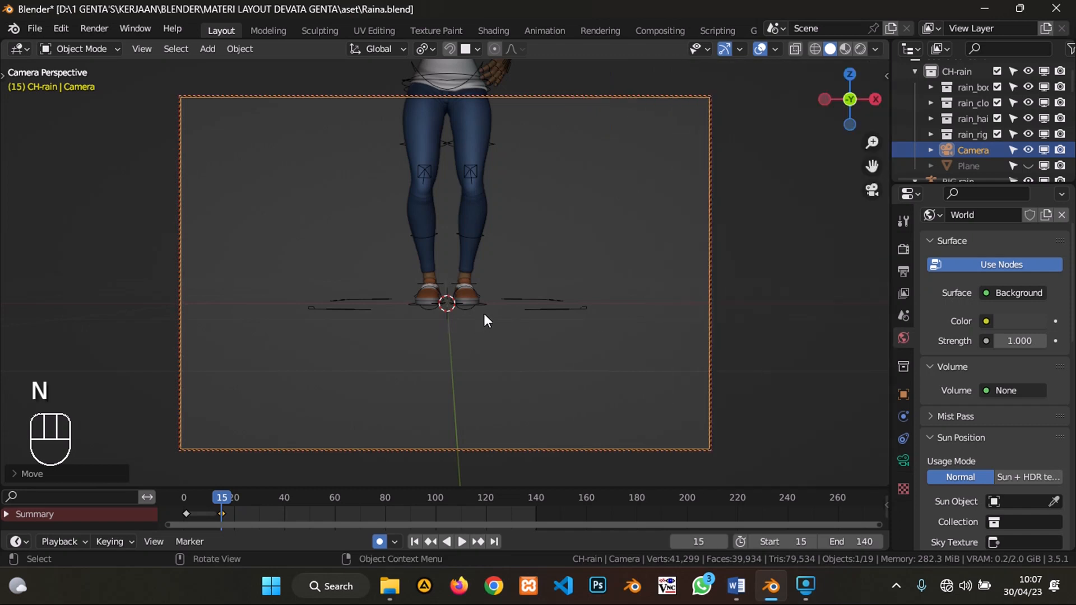
Step: Move the locked camera closer, farther and around the character with view navigation, and check its new position from above
{"action": "scroll", "coordinate": [529, 288], "scroll_direction": "down", "scroll_amount": 5}
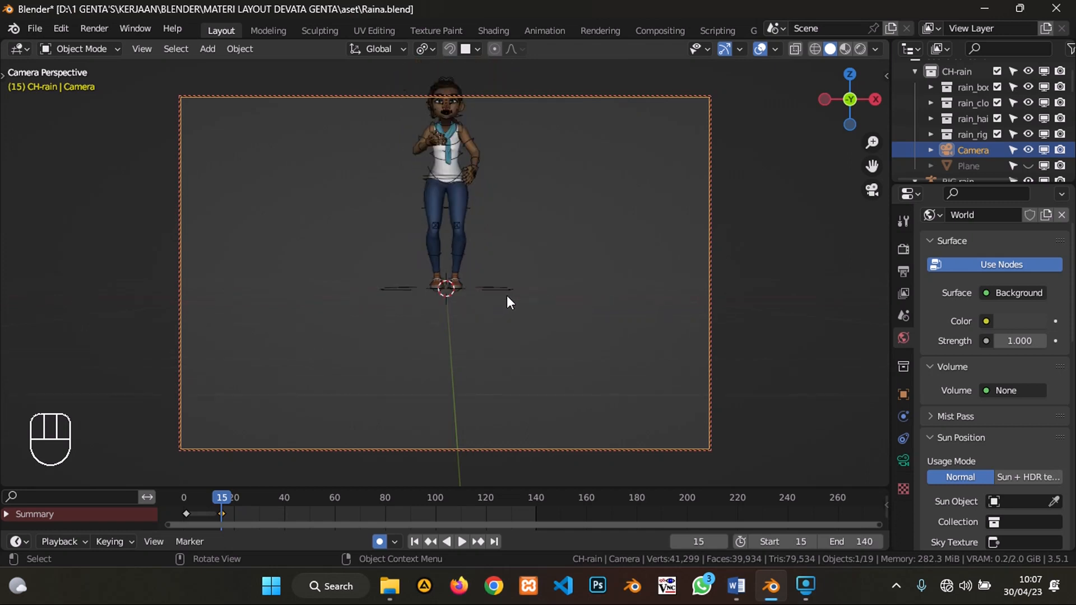
{"action": "scroll", "coordinate": [507, 297], "scroll_direction": "up", "scroll_amount": 5}
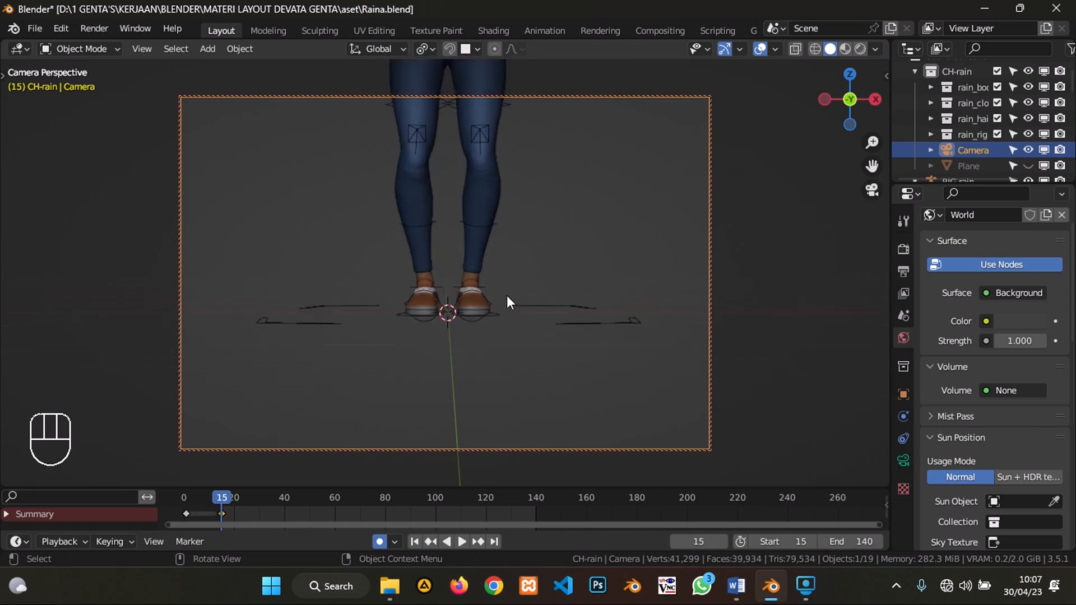
{"action": "scroll", "coordinate": [506, 295], "scroll_direction": "down", "scroll_amount": 5}
{"action": "scroll", "coordinate": [505, 305], "scroll_direction": "up", "scroll_amount": 4}
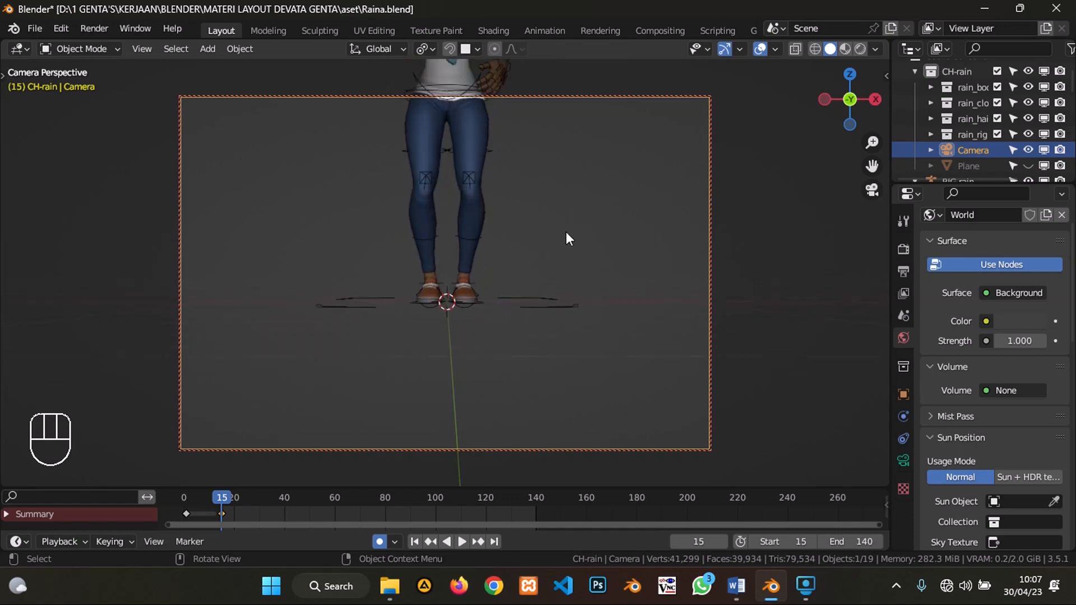
{"action": "middle_click_drag", "start_coordinate": [567, 230], "coordinate": [520, 278]}
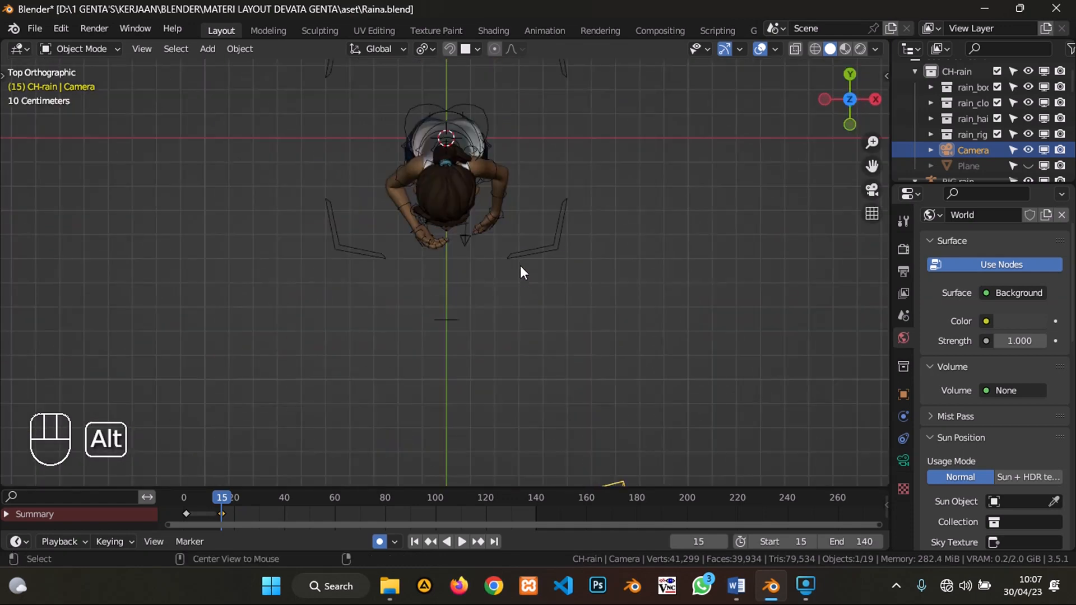
{"action": "scroll", "coordinate": [591, 336], "scroll_direction": "down", "scroll_amount": 4}
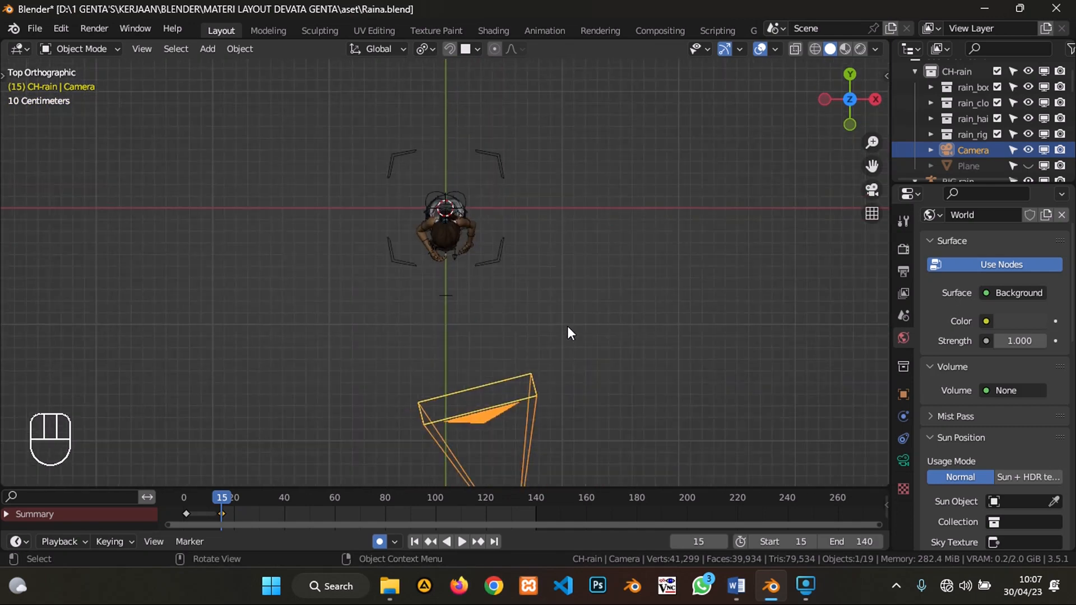
Step: Pan, orbit and dolly the locked camera through the camera view to reframe the character from the front
{"action": "key", "text": "KP_0"}
{"action": "middle_click_drag", "start_coordinate": [515, 274], "coordinate": [548, 343], "text": "shift"}
{"action": "middle_click_drag", "start_coordinate": [552, 291], "coordinate": [452, 214]}
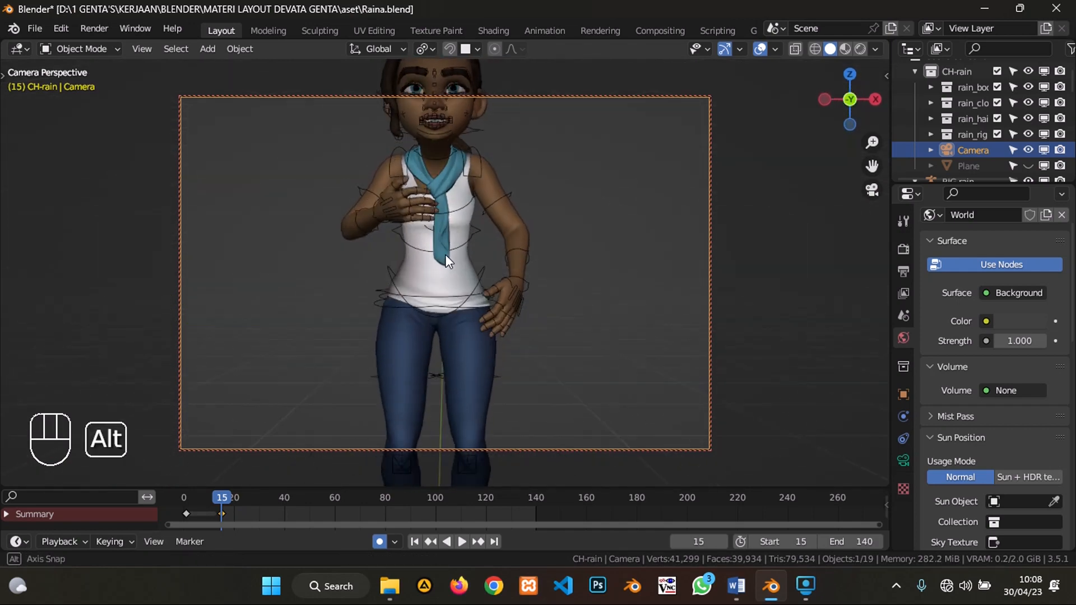
{"action": "scroll", "coordinate": [456, 266], "scroll_direction": "down", "scroll_amount": 5}
{"action": "scroll", "coordinate": [463, 200], "scroll_direction": "up", "scroll_amount": 4}
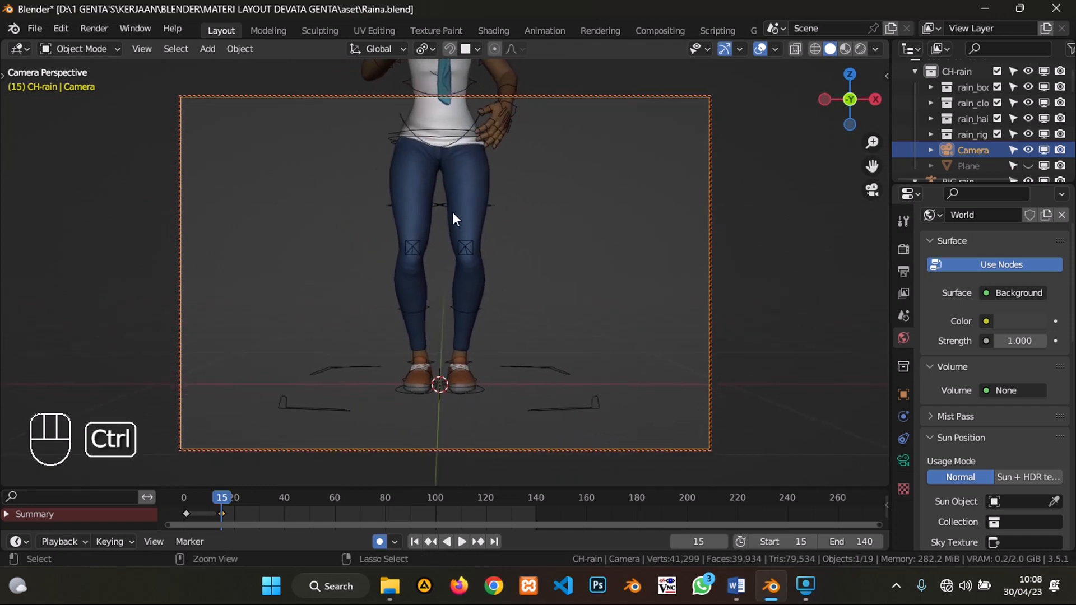
Step: Undo the last camera adjustment and raise the camera along the Z axis to frame the character from head to thighs
{"action": "key", "text": "ctrl+z"}
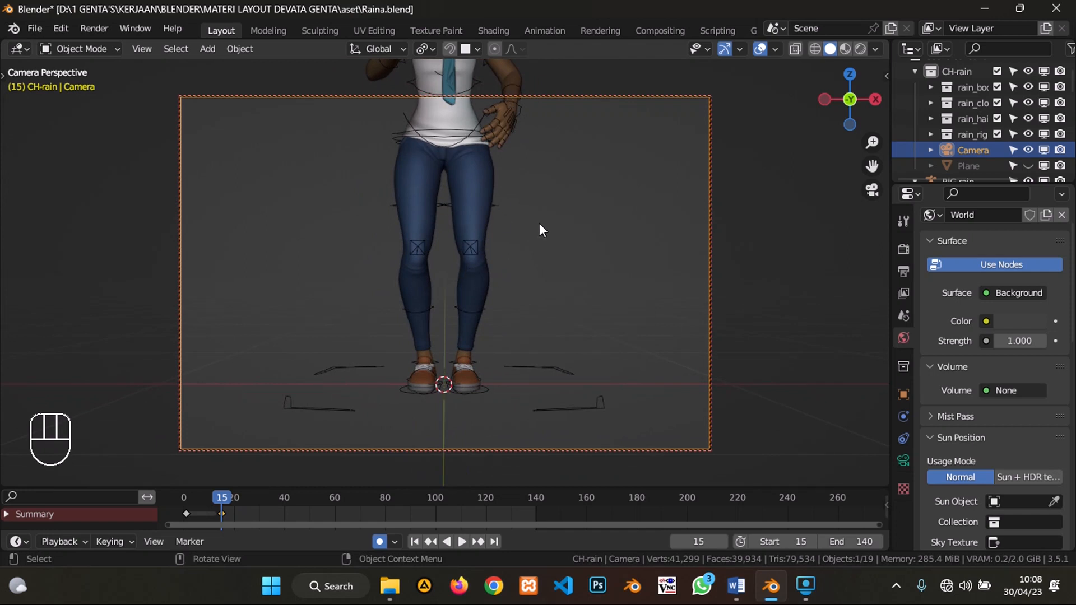
{"action": "key", "text": "g"}
{"action": "key", "text": "z"}
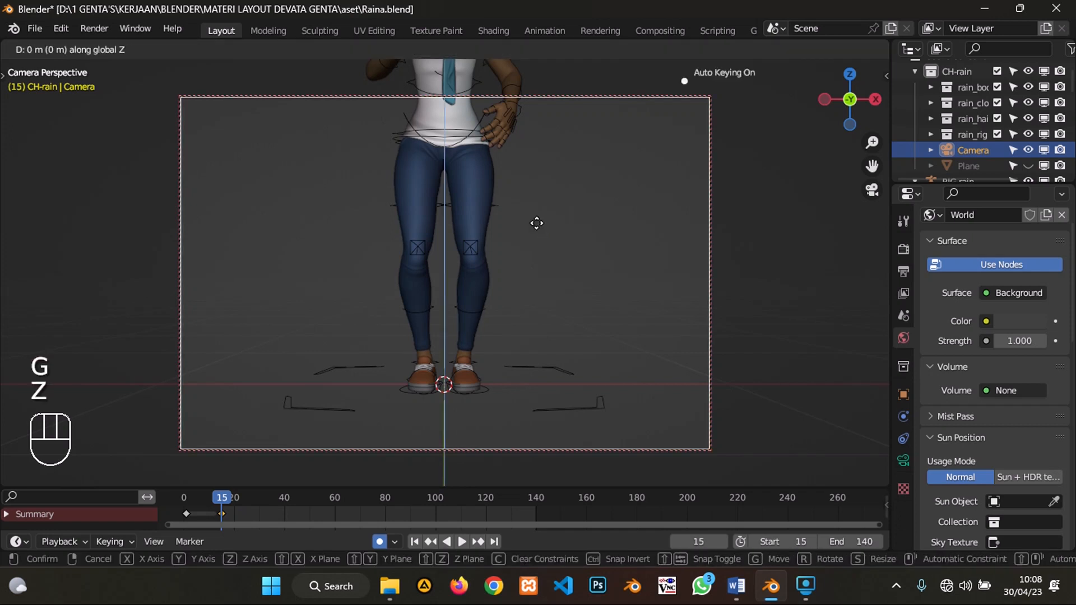
{"action": "left_click", "coordinate": [534, 138]}
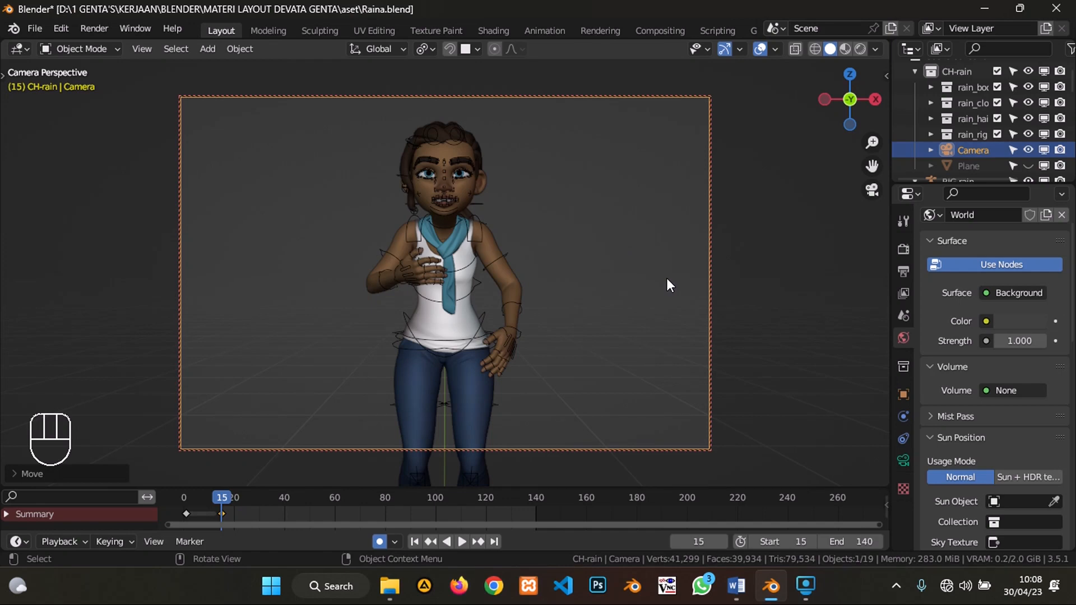
{"action": "key", "text": "KP_0"}
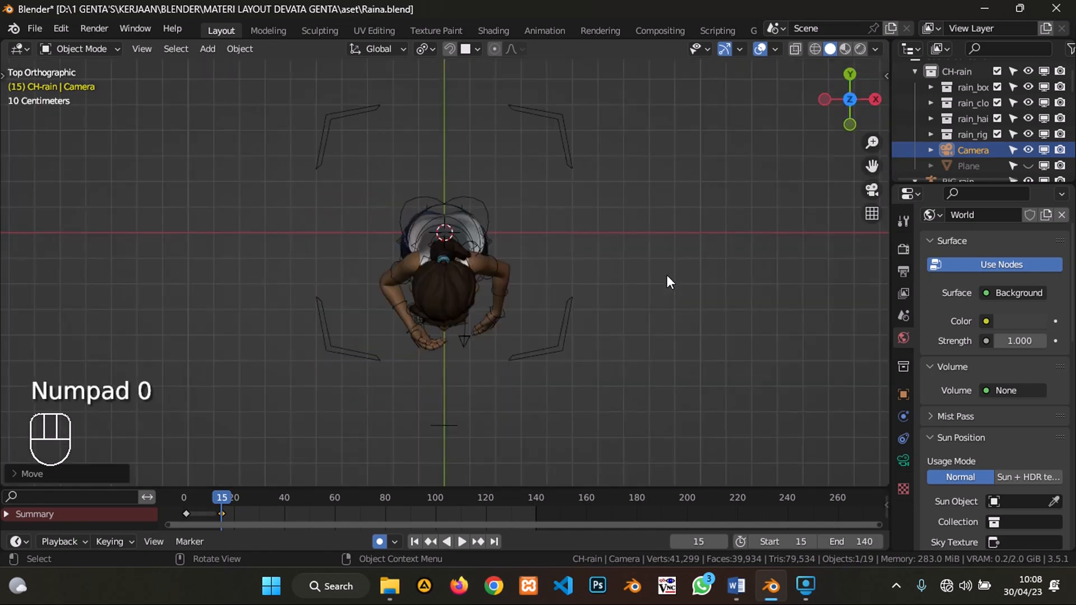
Step: Examine the camera's placement relative to the character from the side, in perspective and from above
{"action": "middle_click_drag", "start_coordinate": [626, 313], "coordinate": [472, 180]}
{"action": "middle_click_drag", "start_coordinate": [590, 200], "coordinate": [488, 223], "text": "shift"}
{"action": "scroll", "coordinate": [489, 239], "scroll_direction": "up", "scroll_amount": 2}
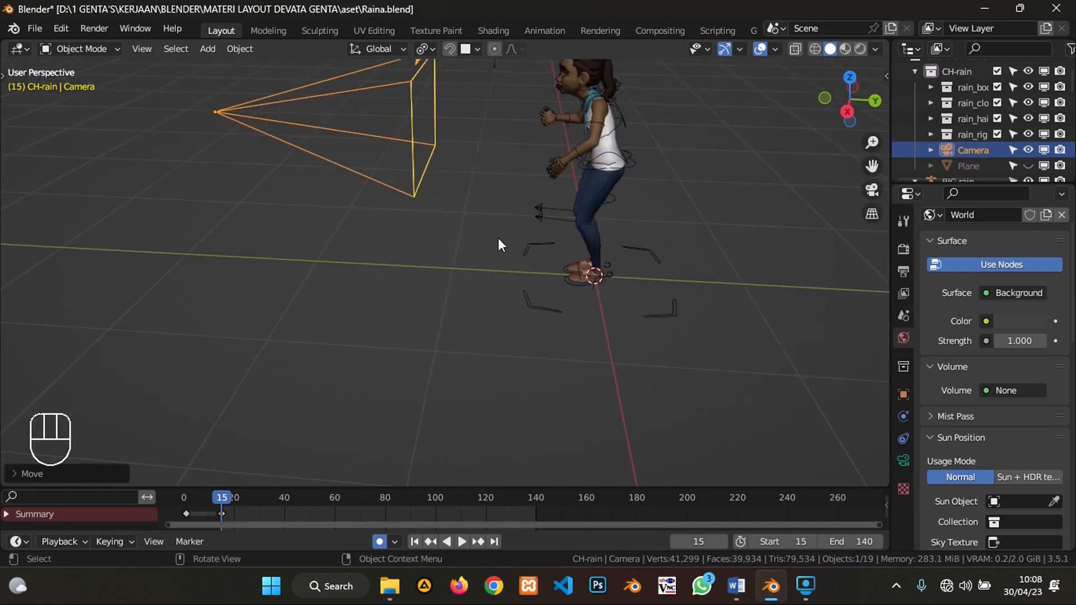
{"action": "middle_click_drag", "start_coordinate": [474, 279], "coordinate": [520, 263]}
{"action": "middle_click_drag", "start_coordinate": [520, 270], "coordinate": [496, 372], "text": "shift"}
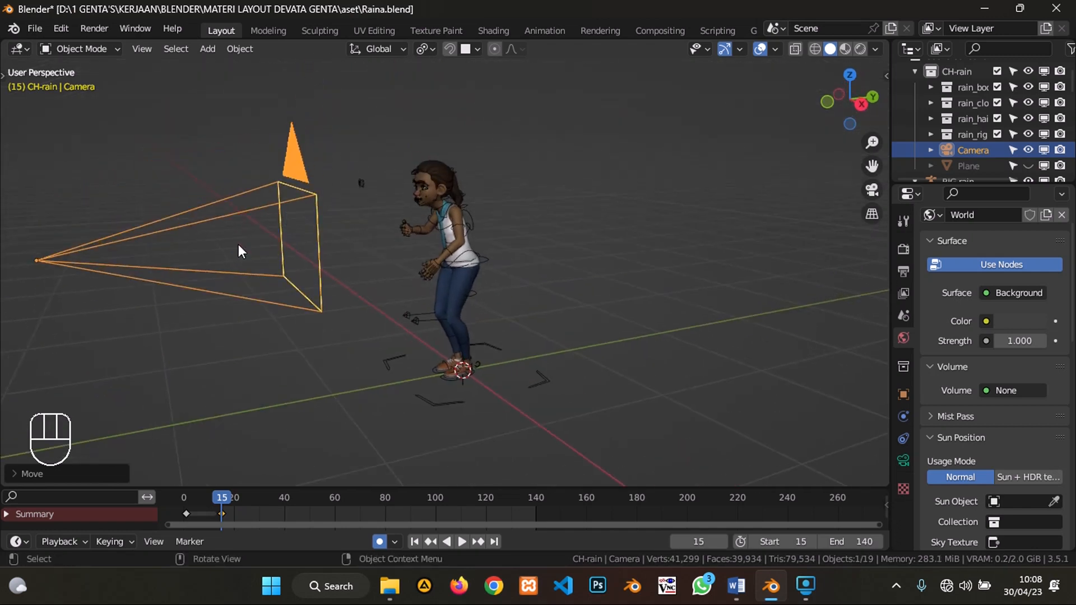
{"action": "middle_click_drag", "start_coordinate": [418, 127], "coordinate": [569, 258]}
{"action": "middle_click_drag", "start_coordinate": [413, 264], "coordinate": [561, 426], "text": "shift"}
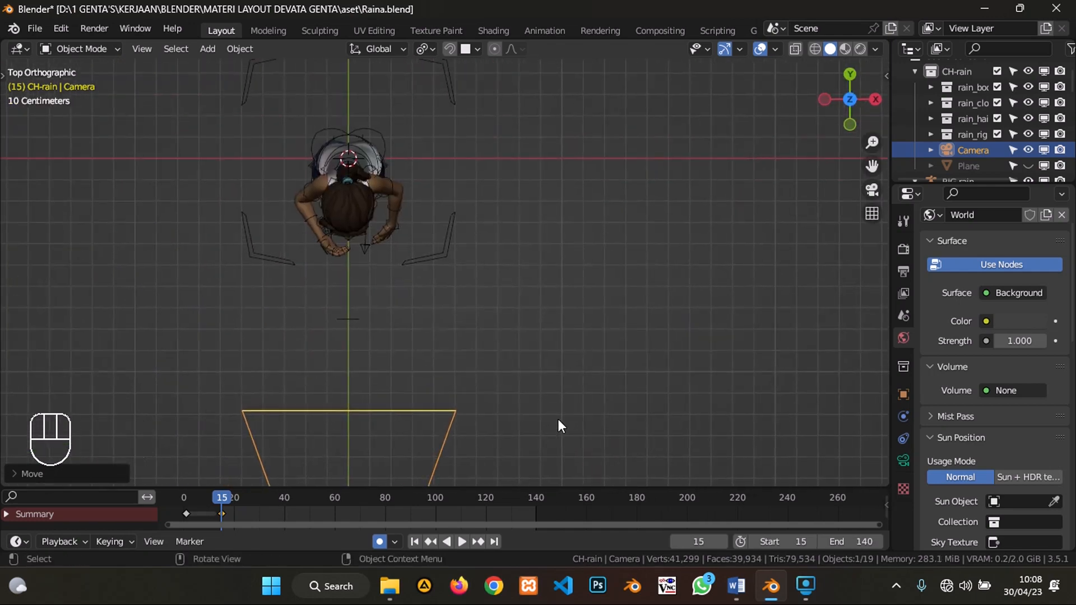
{"action": "middle_click_drag", "start_coordinate": [437, 188], "coordinate": [477, 272], "text": "shift"}
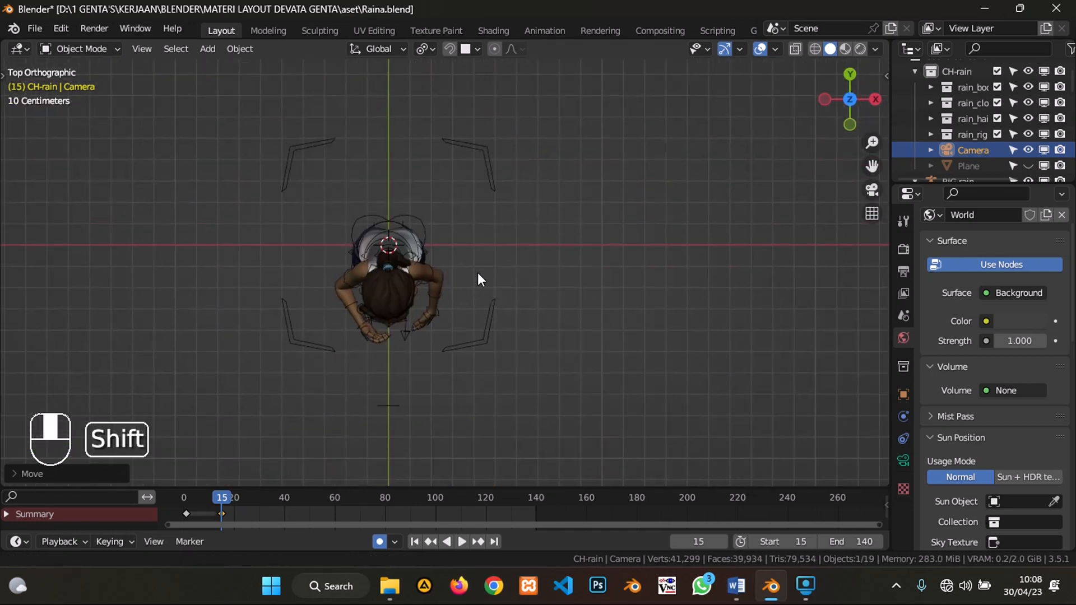
{"action": "scroll", "coordinate": [479, 270], "scroll_direction": "down", "scroll_amount": 6}
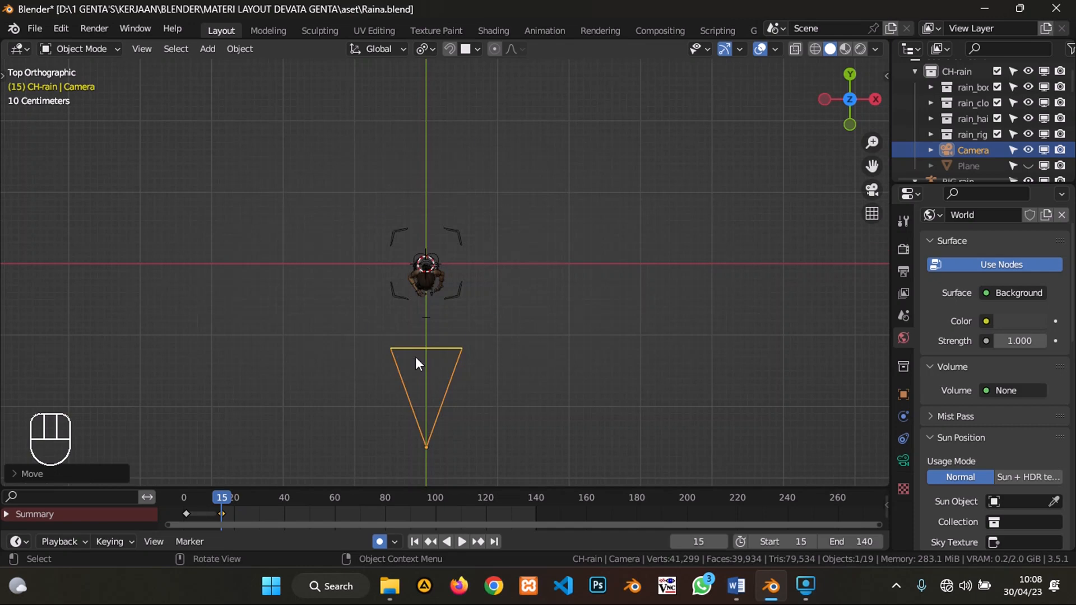
{"action": "scroll", "coordinate": [415, 313], "scroll_direction": "down", "scroll_amount": 2}
{"action": "middle_click_drag", "start_coordinate": [486, 331], "coordinate": [334, 364], "text": "shift"}
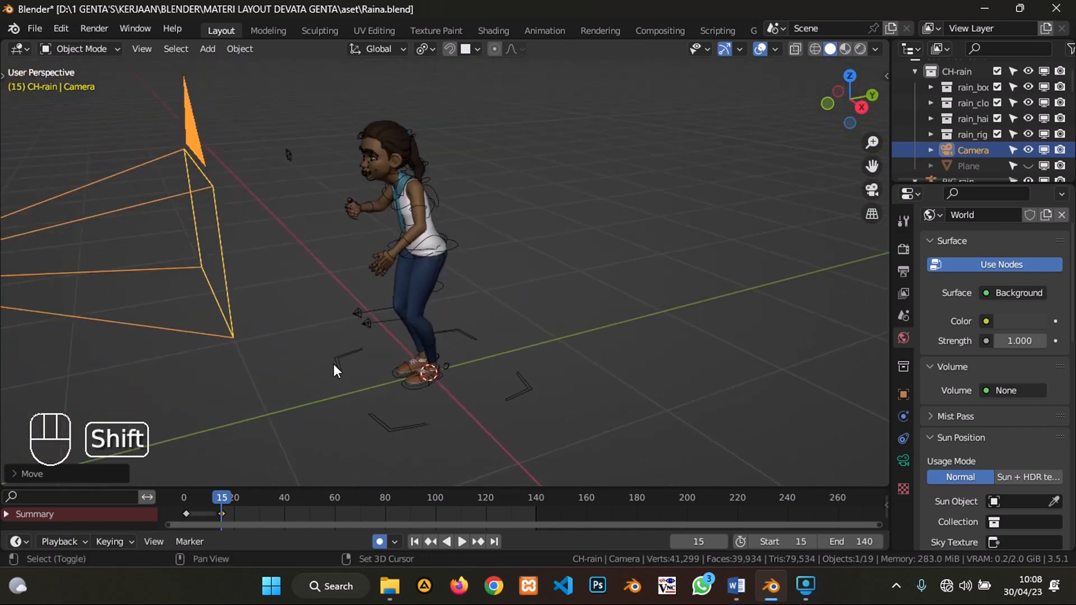
Step: Deselect the camera and add a mesh cube at the 3D cursor by the character's feet
{"action": "left_click", "coordinate": [620, 377]}
{"action": "scroll", "coordinate": [417, 328], "scroll_direction": "down", "scroll_amount": 3}
{"action": "scroll", "coordinate": [417, 328], "scroll_direction": "up", "scroll_amount": 3}
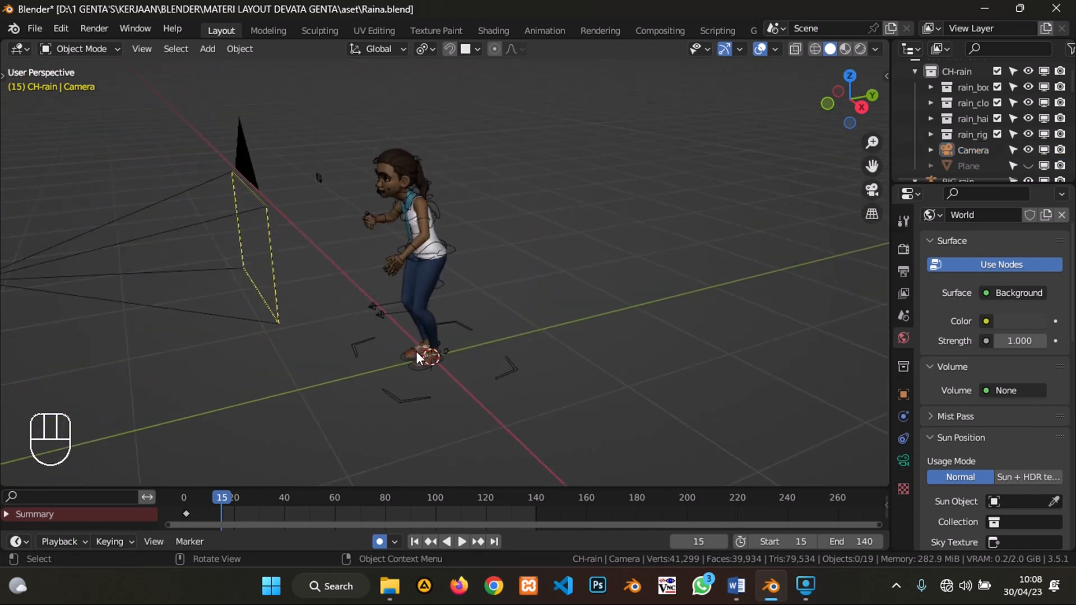
{"action": "middle_click_drag", "start_coordinate": [416, 351], "coordinate": [425, 295], "text": "shift"}
{"action": "middle_click_drag", "start_coordinate": [549, 305], "coordinate": [583, 325], "text": "shift"}
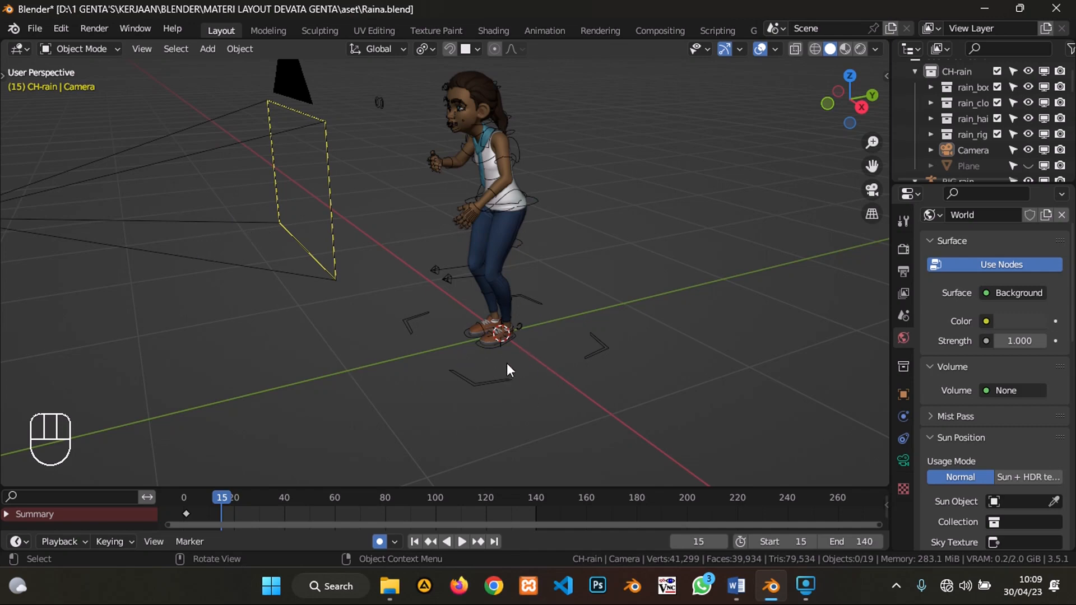
{"action": "key", "text": "shift+a"}
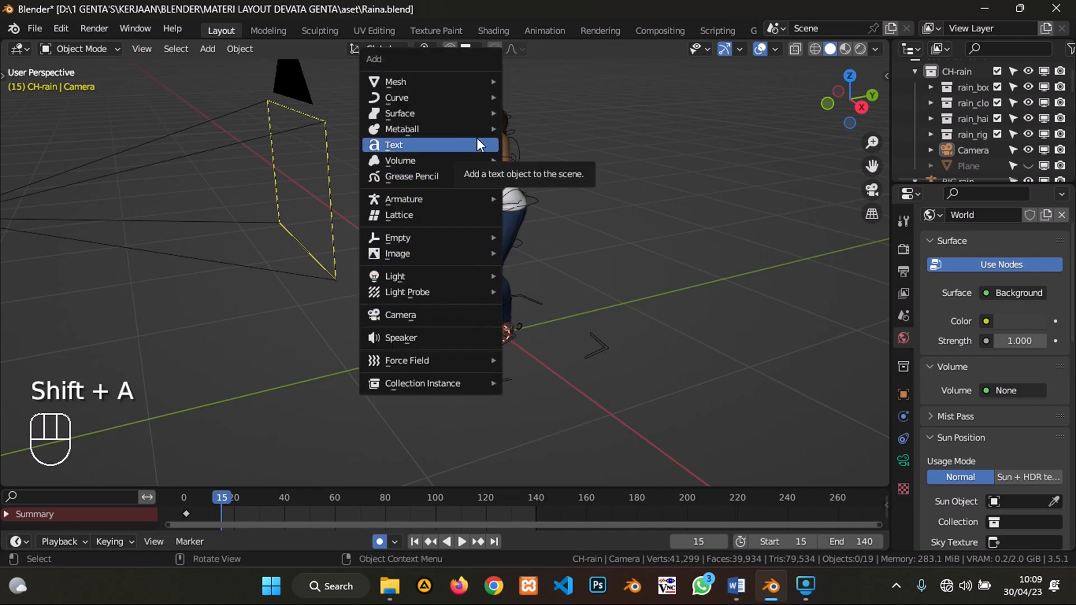
{"action": "mouse_move", "coordinate": [465, 78]}
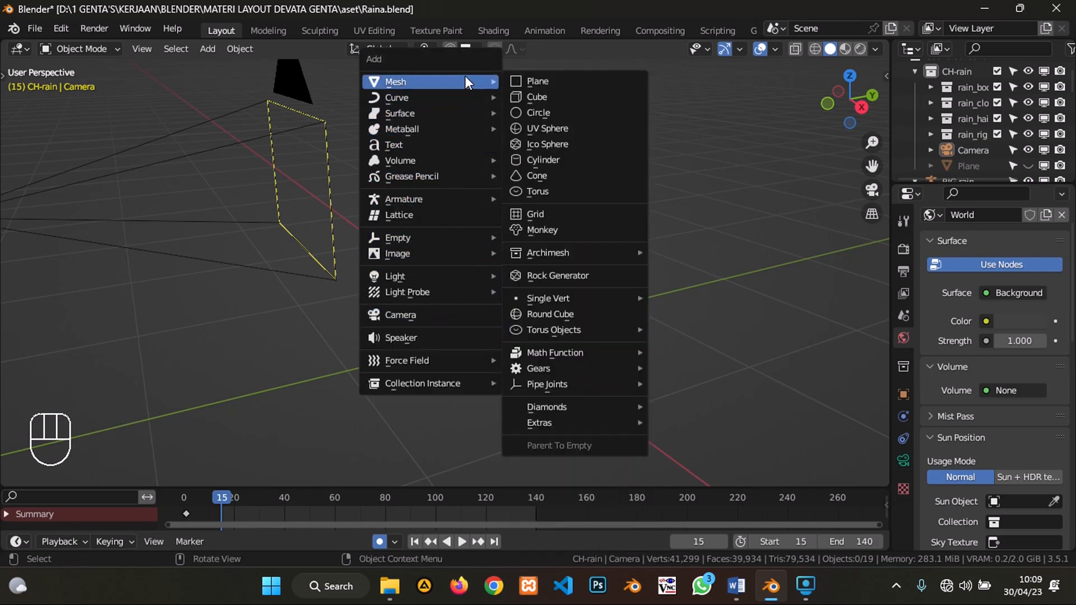
{"action": "left_click", "coordinate": [556, 96]}
{"action": "scroll", "coordinate": [715, 279], "scroll_direction": "down", "scroll_amount": 5}
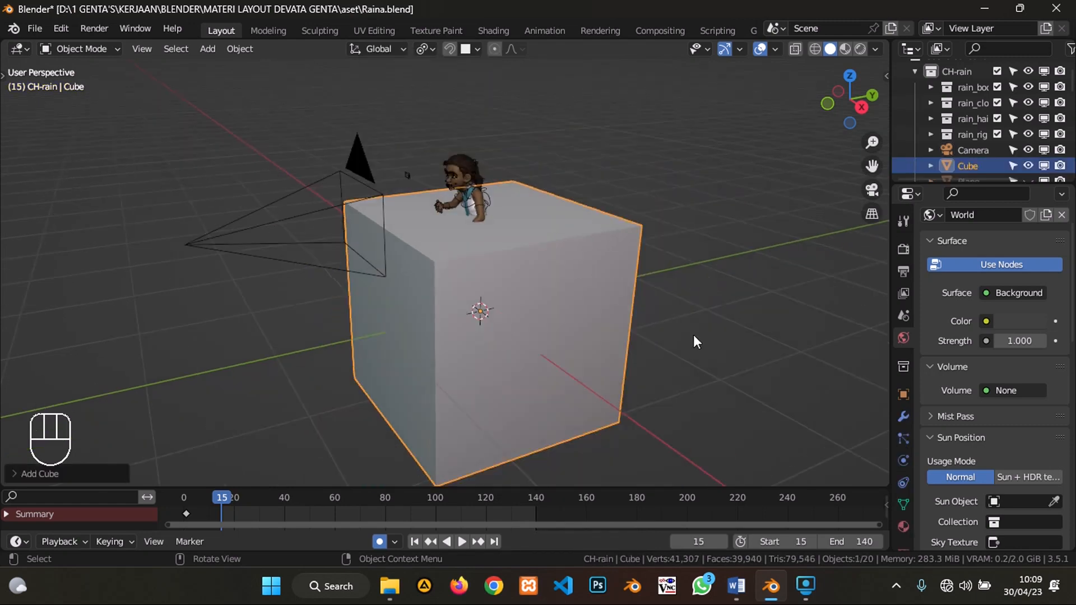
Step: Scale the cube down uniformly to about 0.12 of its size, around the character's feet
{"action": "key", "text": "s"}
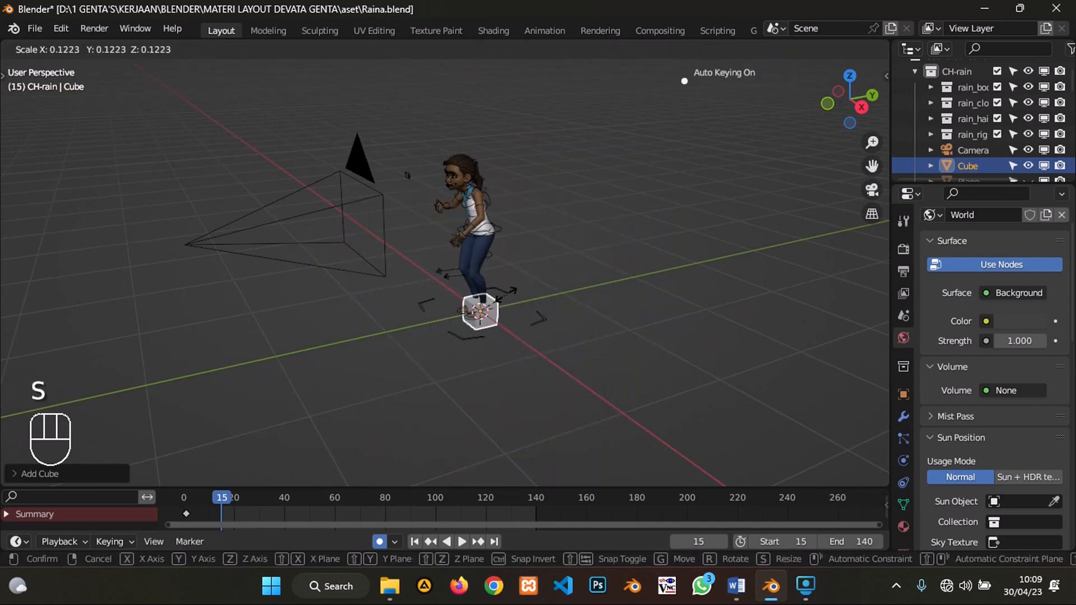
{"action": "left_click", "coordinate": [523, 296]}
{"action": "scroll", "coordinate": [522, 289], "scroll_direction": "up", "scroll_amount": 6}
{"action": "middle_click_drag", "start_coordinate": [523, 289], "coordinate": [465, 260], "text": "shift"}
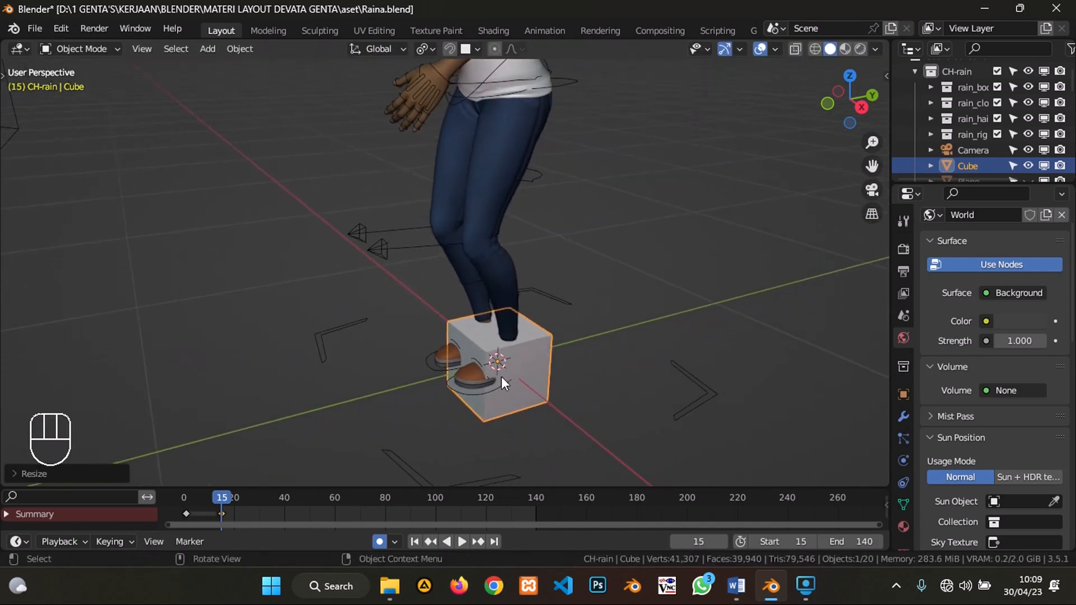
{"action": "scroll", "coordinate": [532, 348], "scroll_direction": "down", "scroll_amount": 2}
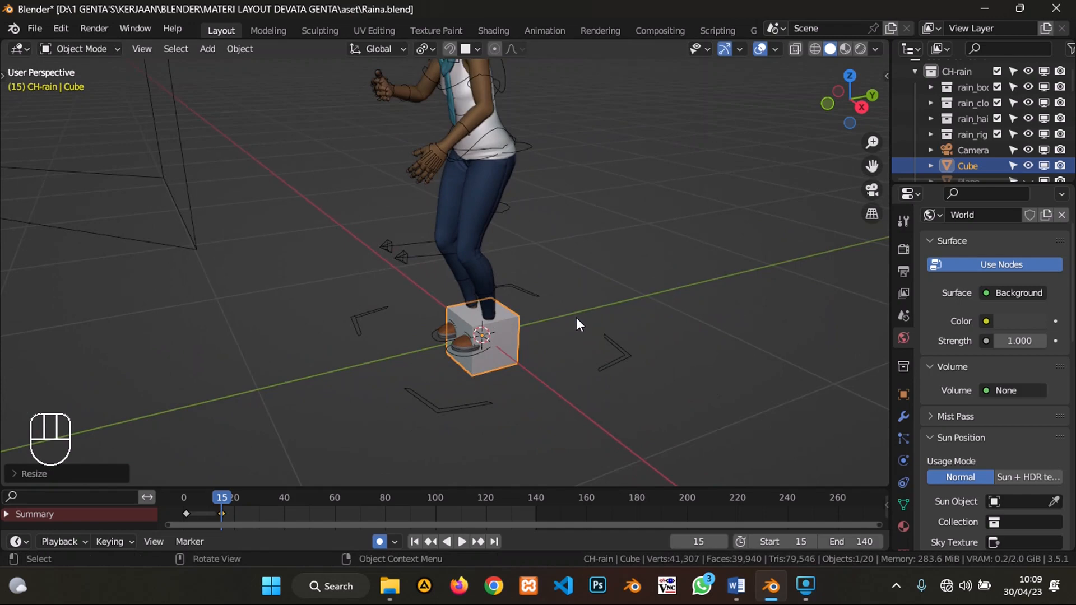
Step: Move the cube about 0.46 m down along the Z axis, below the character's feet, and deselect it
{"action": "key", "text": "g"}
{"action": "key", "text": "z"}
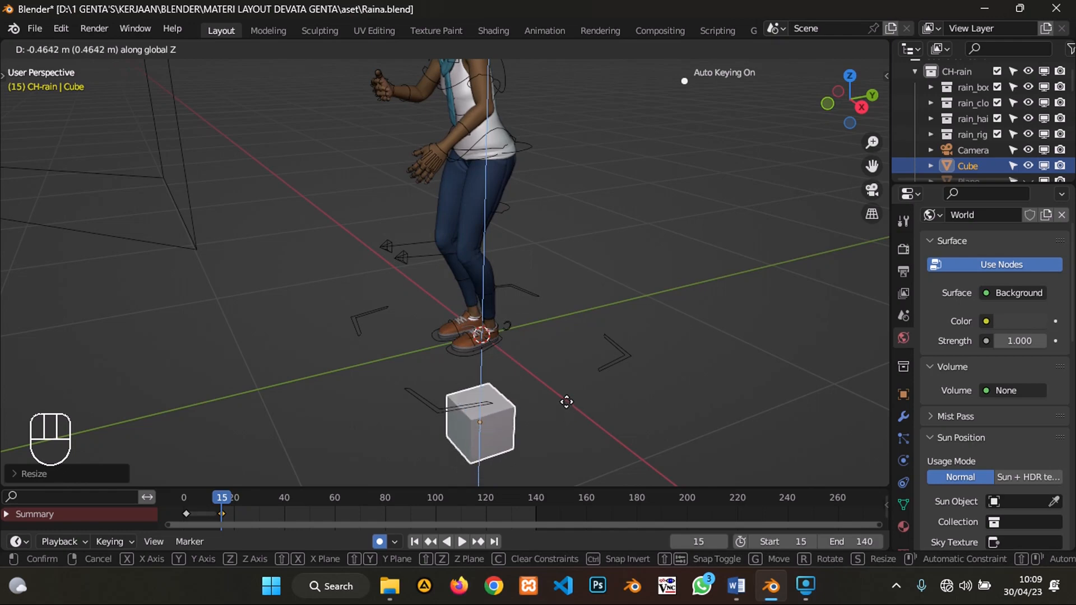
{"action": "left_click", "coordinate": [566, 402]}
{"action": "scroll", "coordinate": [569, 386], "scroll_direction": "down", "scroll_amount": 3}
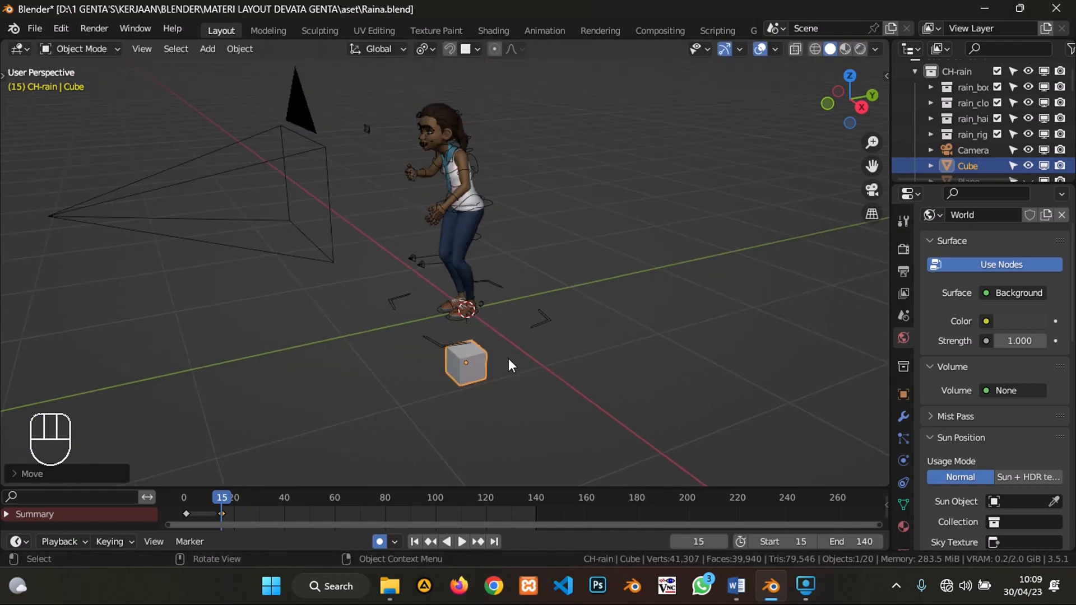
{"action": "left_click", "coordinate": [587, 362]}
Step: Parent the camera to the cube with the Object option, and clear the selection
{"action": "middle_click_drag", "start_coordinate": [401, 317], "coordinate": [359, 310]}
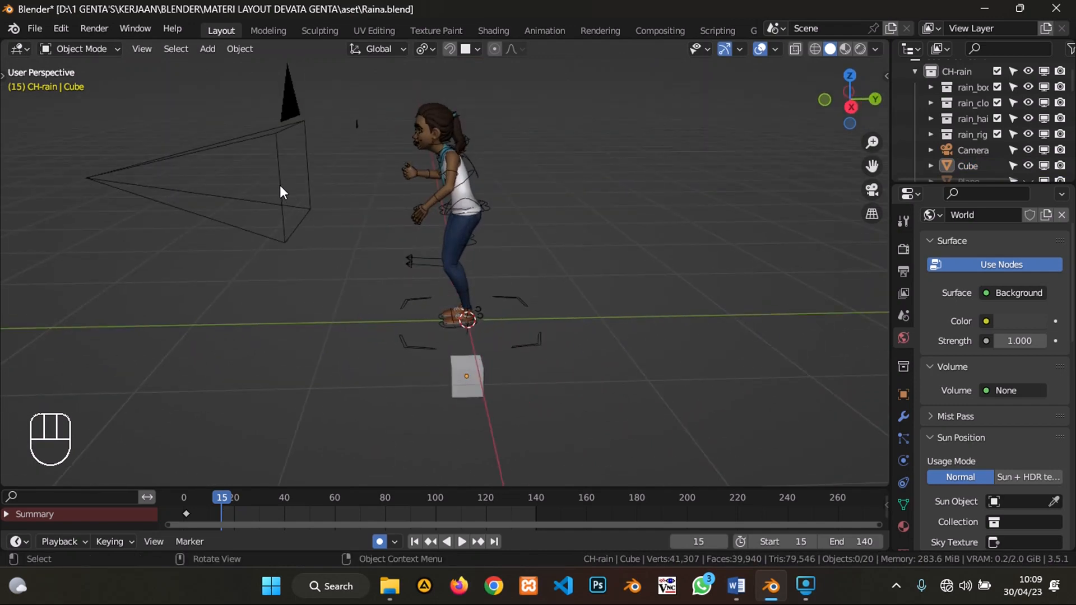
{"action": "left_click", "coordinate": [278, 185]}
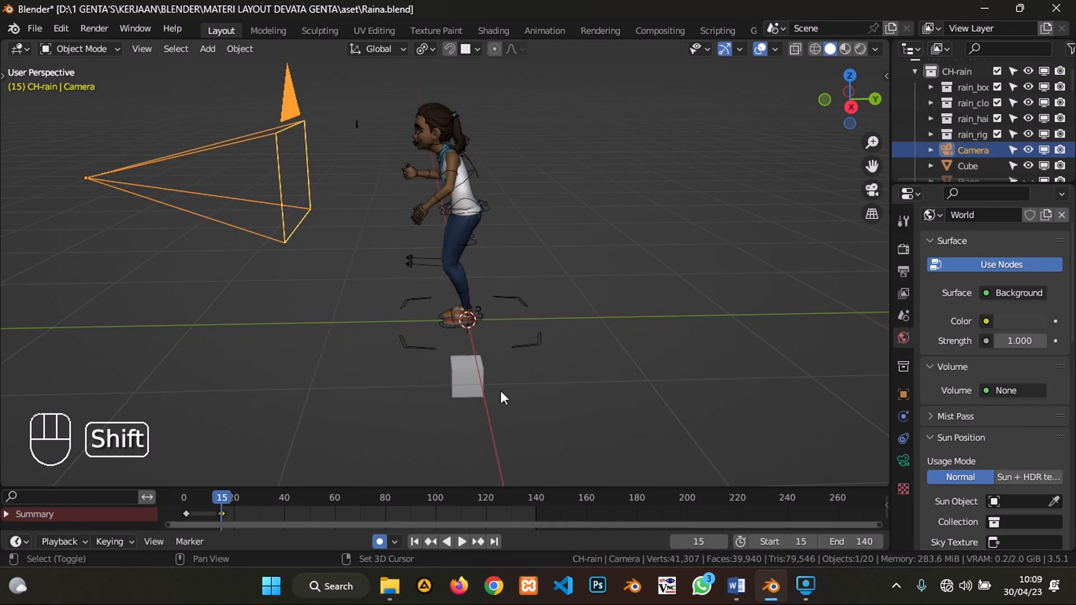
{"action": "left_click", "coordinate": [469, 381], "text": "shift"}
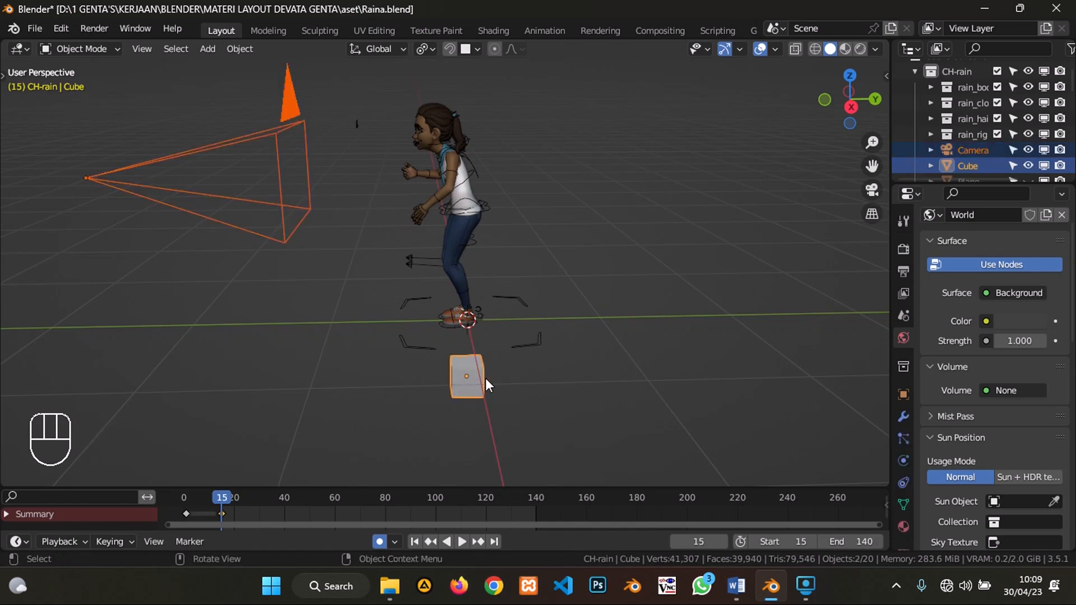
{"action": "key", "text": "ctrl+p"}
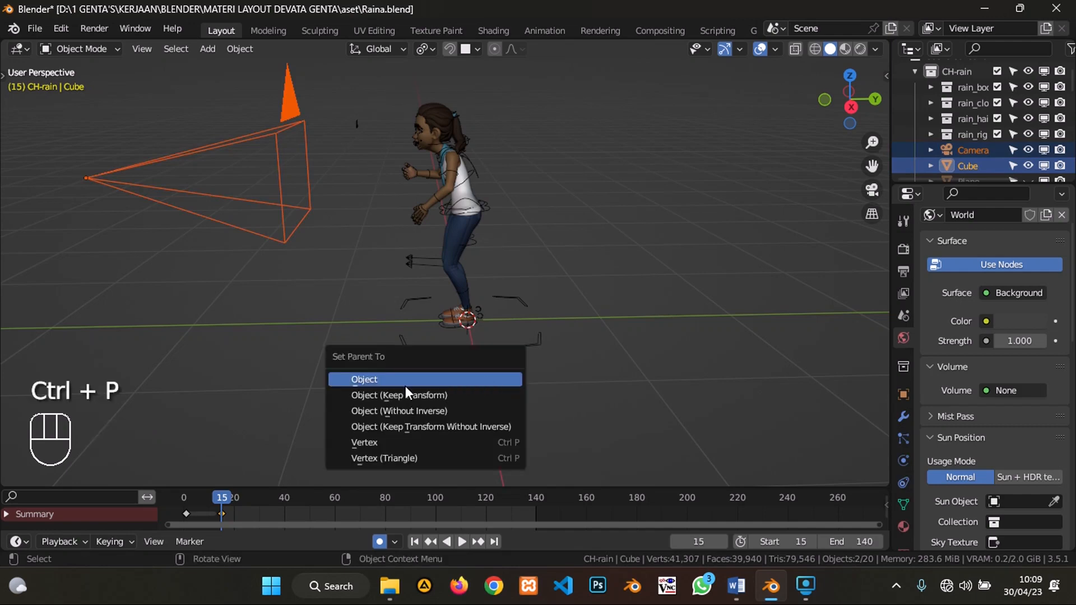
{"action": "left_click", "coordinate": [375, 381]}
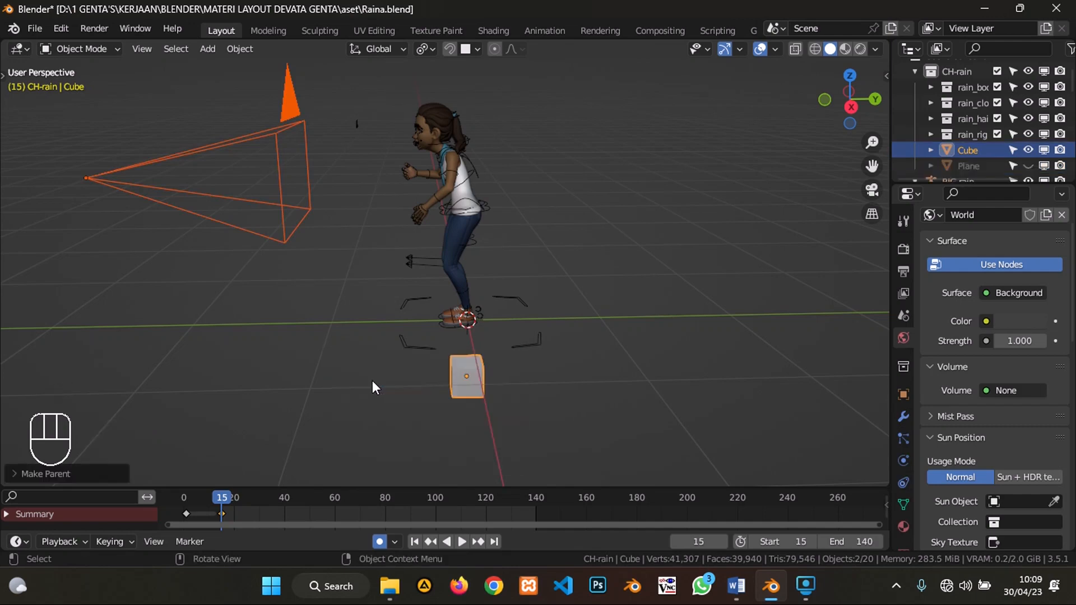
{"action": "left_click", "coordinate": [544, 426]}
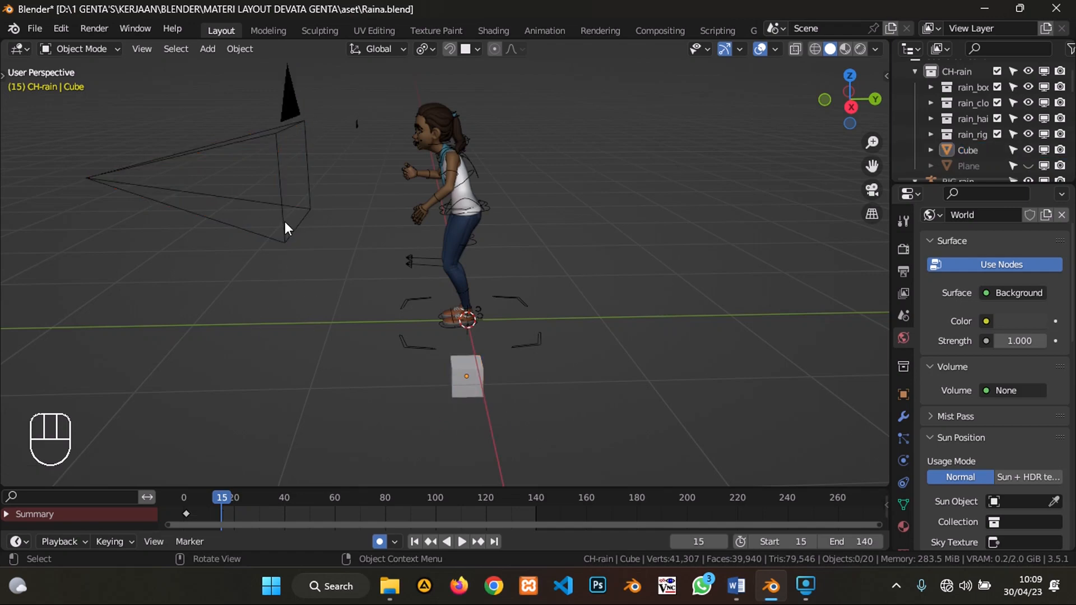
Step: Try rotating the cube around the Z axis to swing the parented camera around the character
{"action": "left_click", "coordinate": [476, 386]}
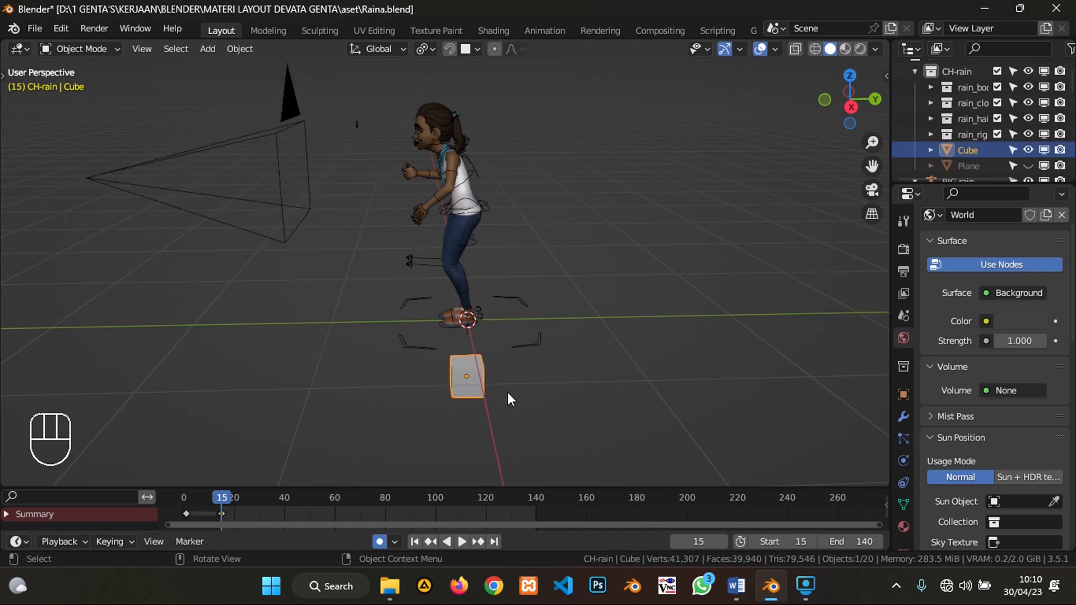
{"action": "key", "text": "r"}
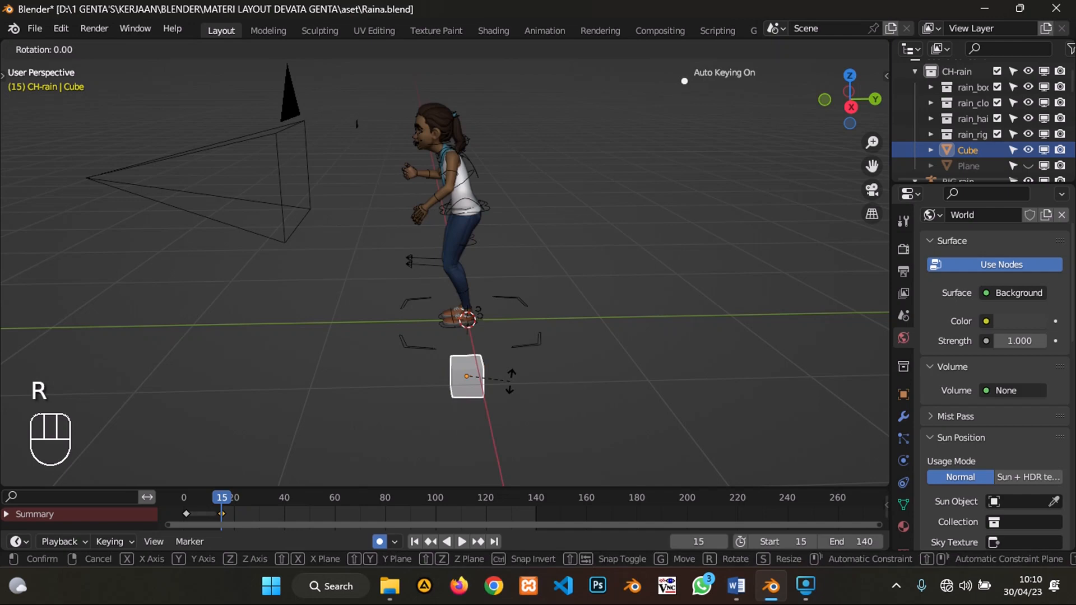
{"action": "key", "text": "z"}
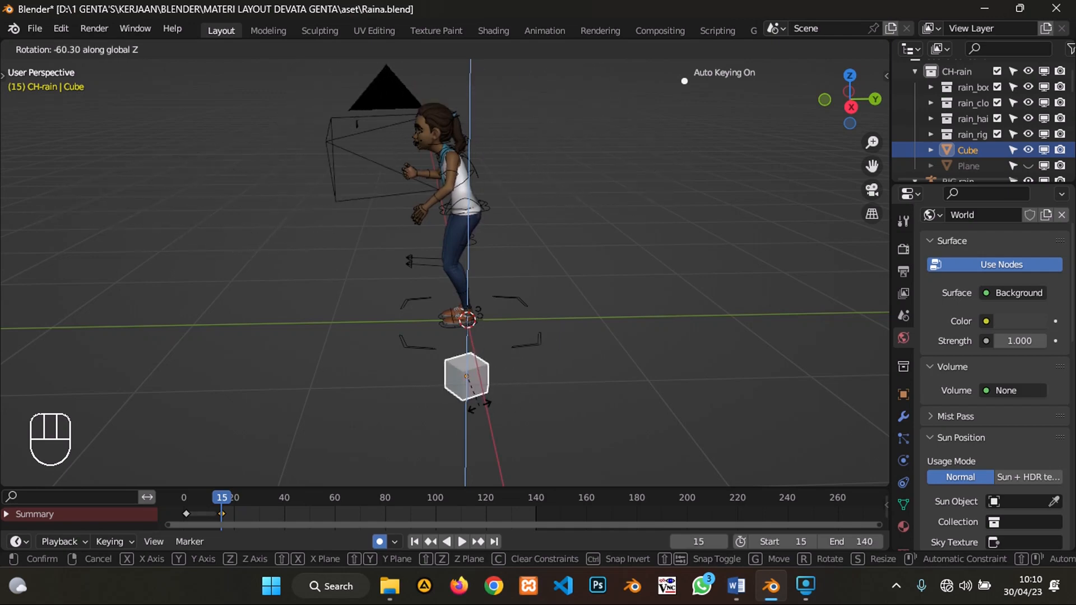
{"action": "left_click", "coordinate": [626, 405]}
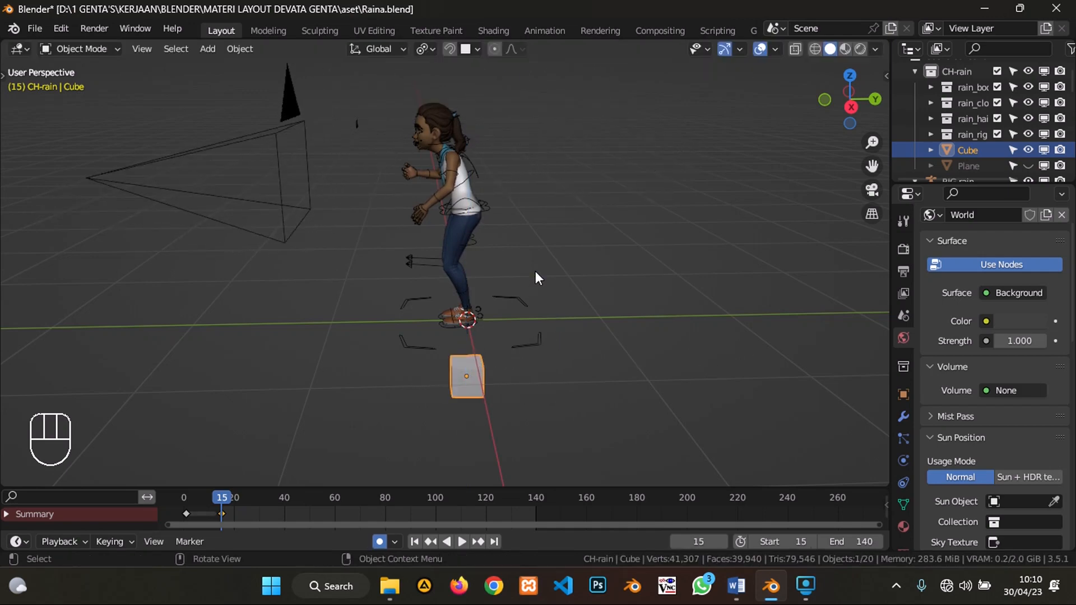
Step: Show the cube, character and camera from the top, and enlarge the timeline area
{"action": "scroll", "coordinate": [512, 267], "scroll_direction": "down", "scroll_amount": 2}
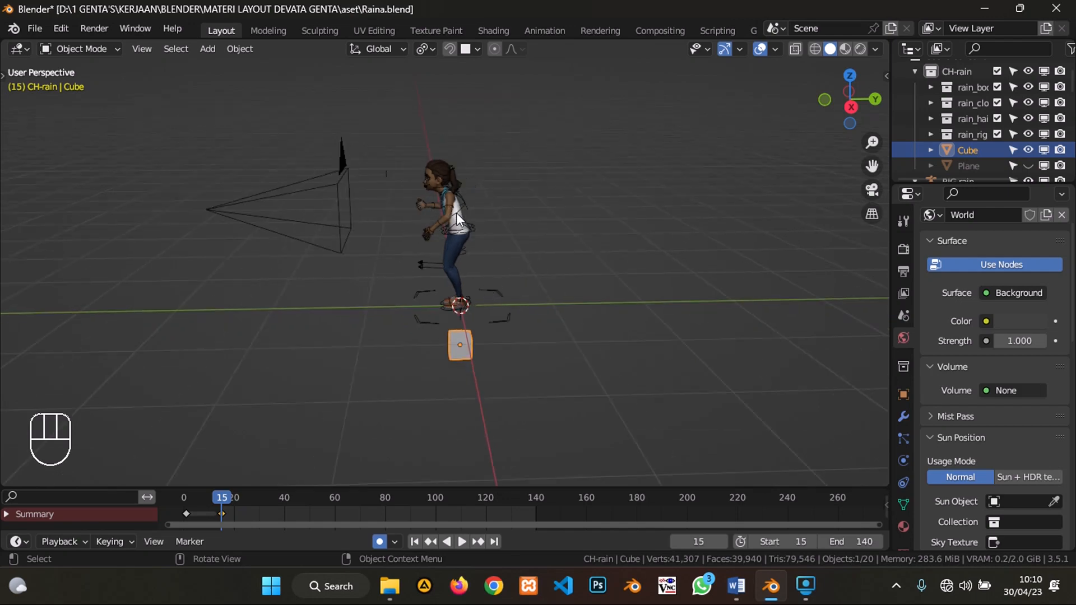
{"action": "left_click", "coordinate": [850, 76]}
{"action": "scroll", "coordinate": [515, 259], "scroll_direction": "up", "scroll_amount": 1}
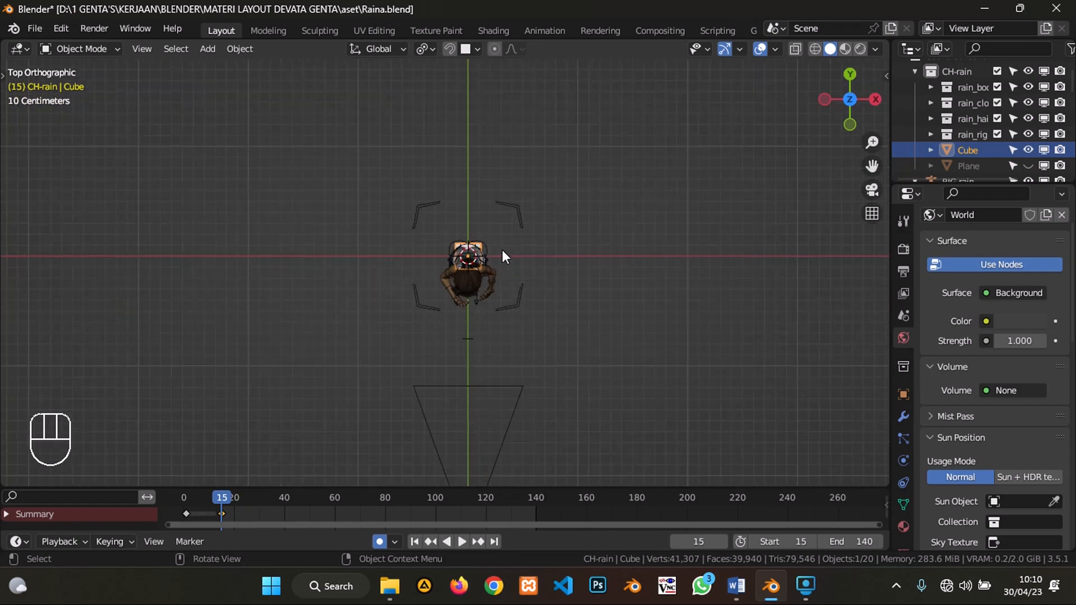
{"action": "middle_click_drag", "start_coordinate": [525, 302], "coordinate": [473, 250], "text": "shift"}
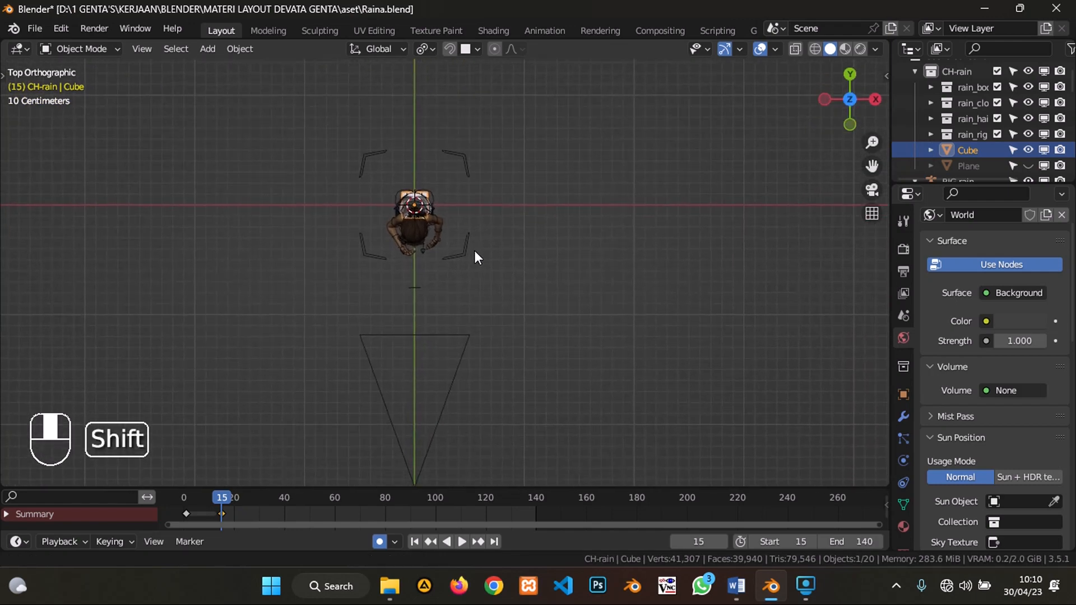
{"action": "left_click_drag", "start_coordinate": [482, 486], "coordinate": [482, 431]}
Step: Select the cube and frame it with the character and the whole camera in the top view
{"action": "left_click", "coordinate": [641, 304]}
{"action": "scroll", "coordinate": [454, 161], "scroll_direction": "up", "scroll_amount": 3}
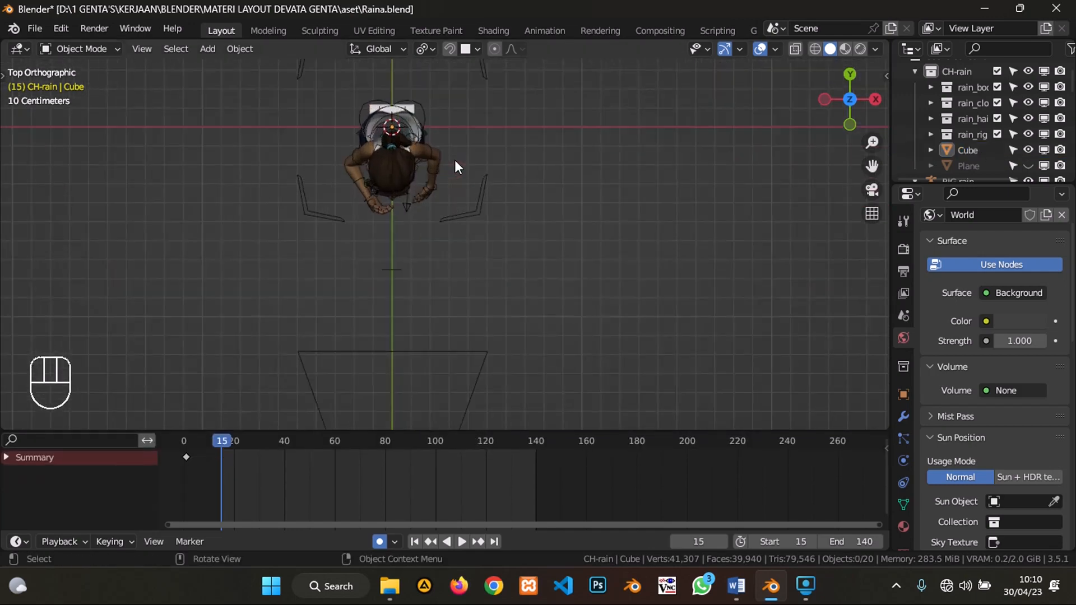
{"action": "middle_click_drag", "start_coordinate": [501, 126], "coordinate": [821, 125]}
{"action": "left_click", "coordinate": [661, 238]}
{"action": "left_click", "coordinate": [850, 107]}
{"action": "middle_click_drag", "start_coordinate": [661, 201], "coordinate": [596, 232], "text": "shift"}
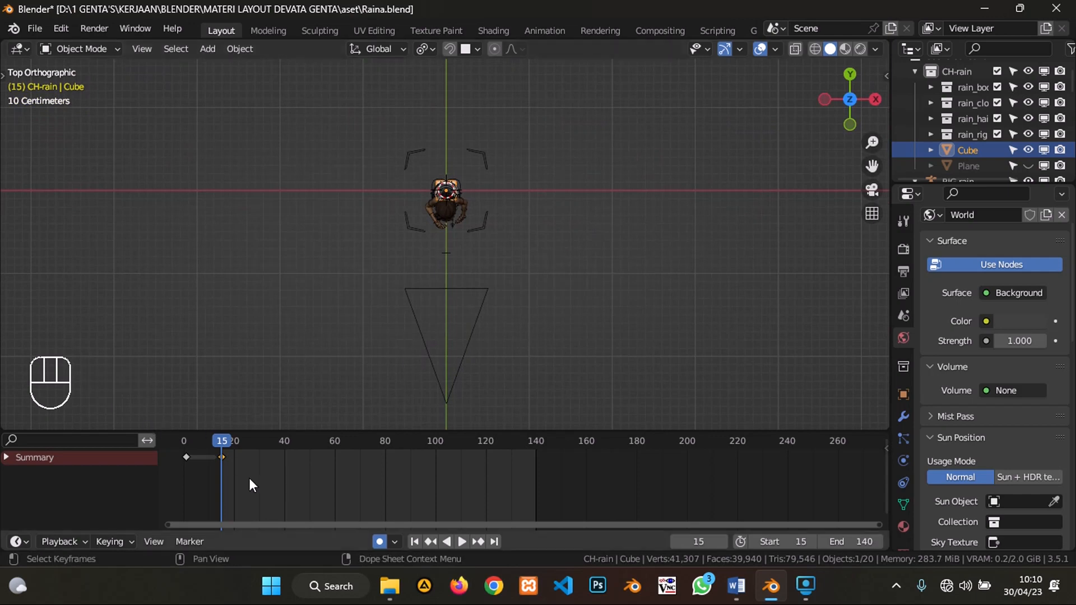
{"action": "mouse_move", "coordinate": [454, 433]}
{"action": "left_mouse_down"}
{"action": "mouse_move", "coordinate": [455, 421]}
{"action": "mouse_move", "coordinate": [454, 431]}
{"action": "left_mouse_up"}
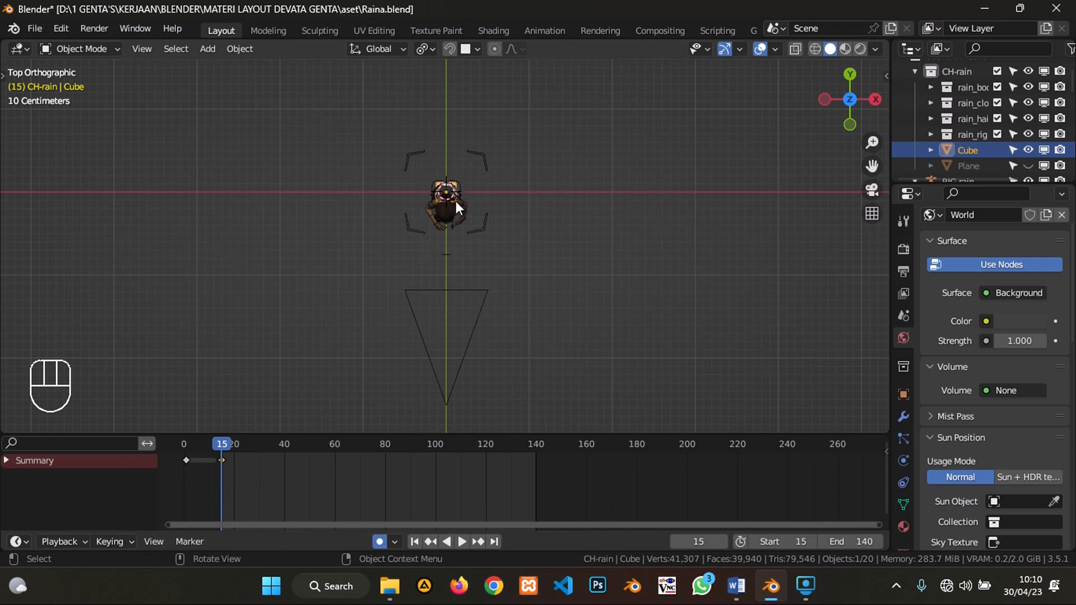
Step: Scrub and play the timeline to preview the character's motion, and return to the start frame 15
{"action": "left_click", "coordinate": [305, 446]}
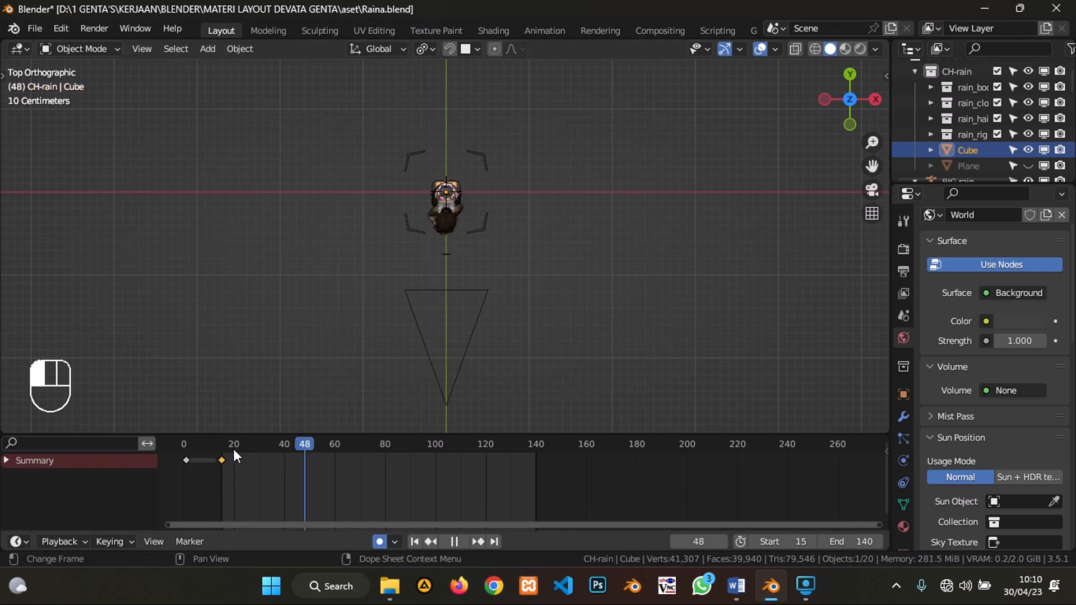
{"action": "left_click", "coordinate": [206, 451]}
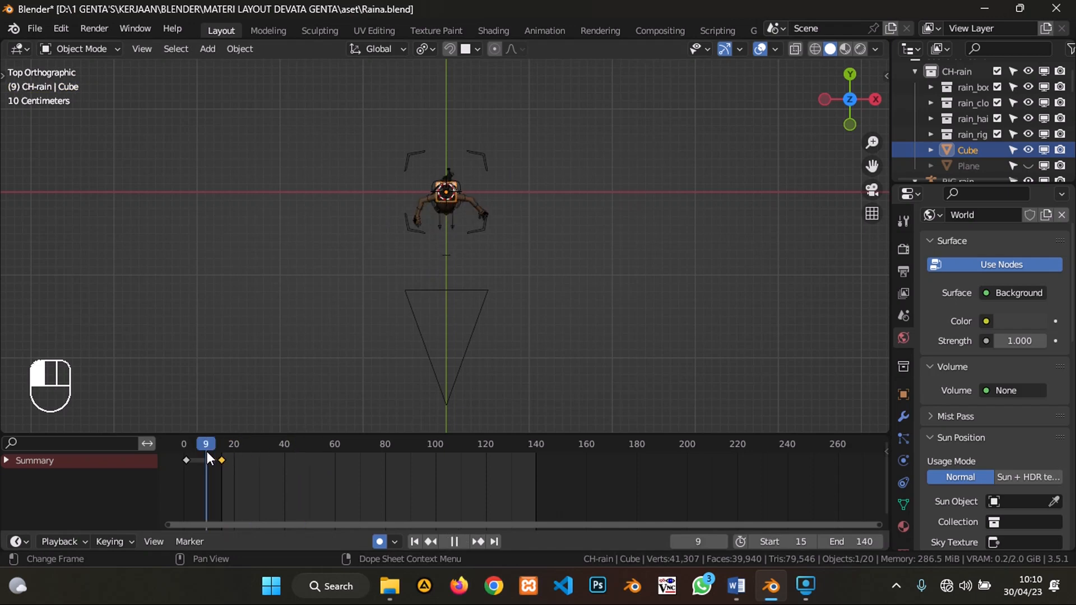
{"action": "key", "text": "space"}
{"action": "mouse_move", "coordinate": [237, 440]}
{"action": "left_mouse_down"}
{"action": "mouse_move", "coordinate": [205, 446]}
{"action": "mouse_move", "coordinate": [244, 446]}
{"action": "mouse_move", "coordinate": [229, 449]}
{"action": "left_mouse_up"}
{"action": "left_click", "coordinate": [415, 541]}
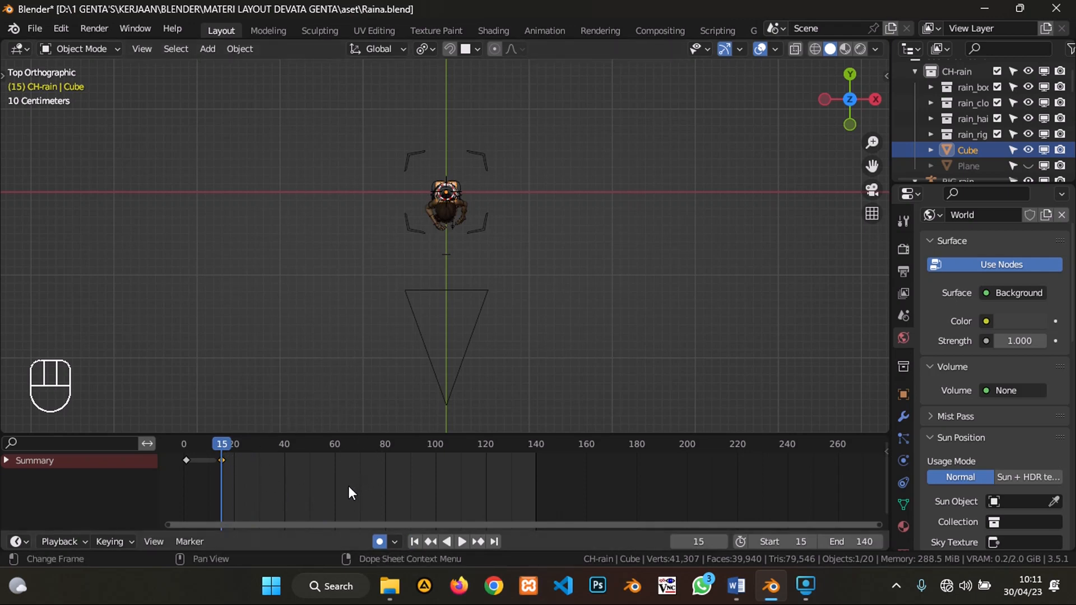
Step: Go to frame 136 and rotate the cube 360° around the global Z axis to key a full camera orbit
{"action": "left_click_drag", "start_coordinate": [226, 445], "coordinate": [526, 462]}
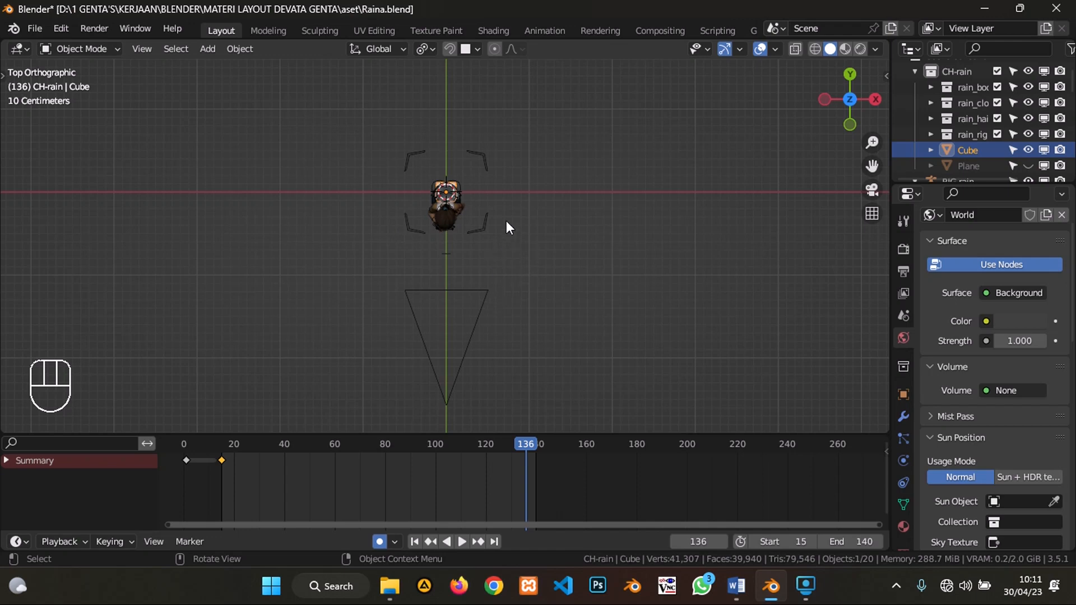
{"action": "key", "text": "r"}
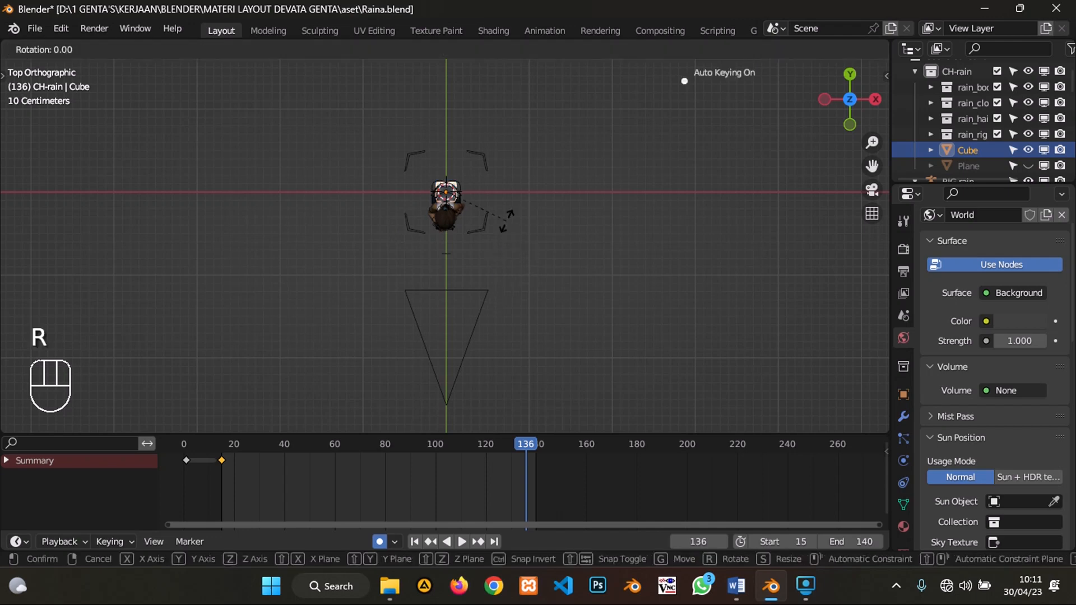
{"action": "key", "text": "z"}
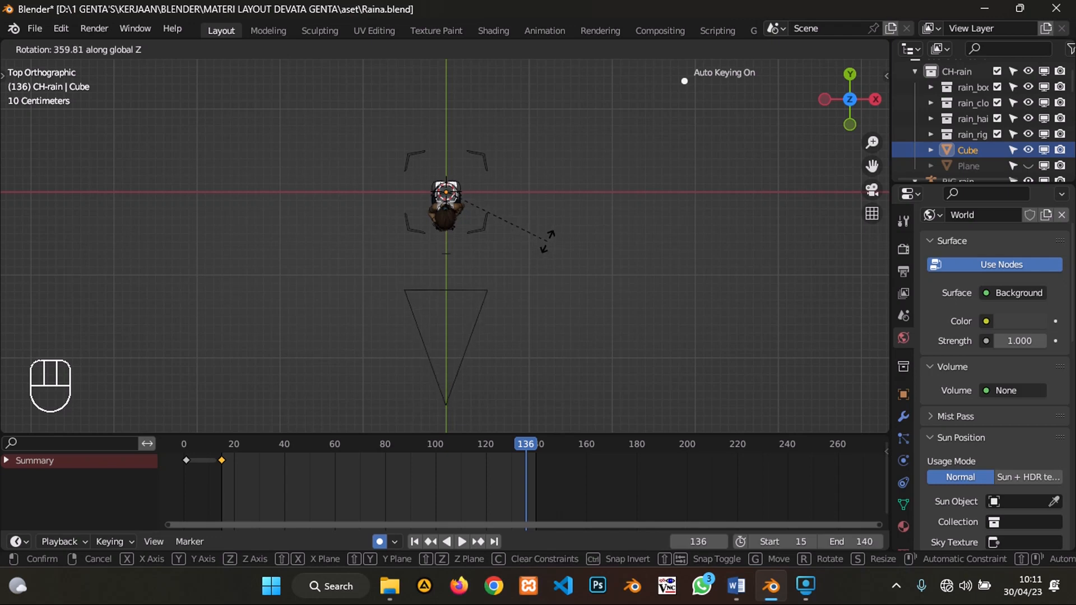
{"action": "key", "text": "KP_3"}
{"action": "key", "text": "KP_6"}
{"action": "key", "text": "KP_0"}
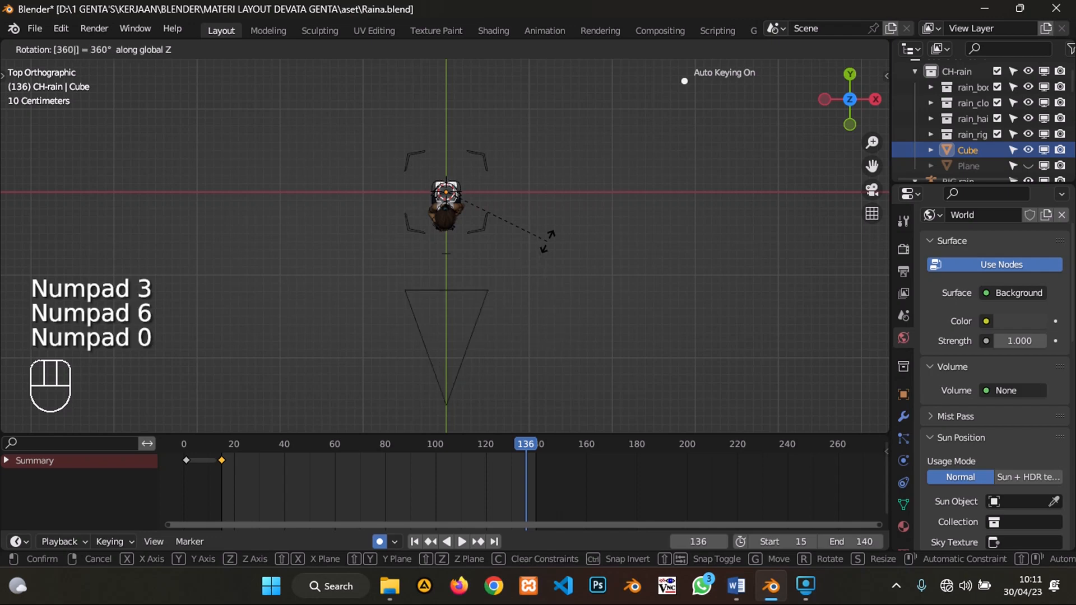
{"action": "key", "text": "Return"}
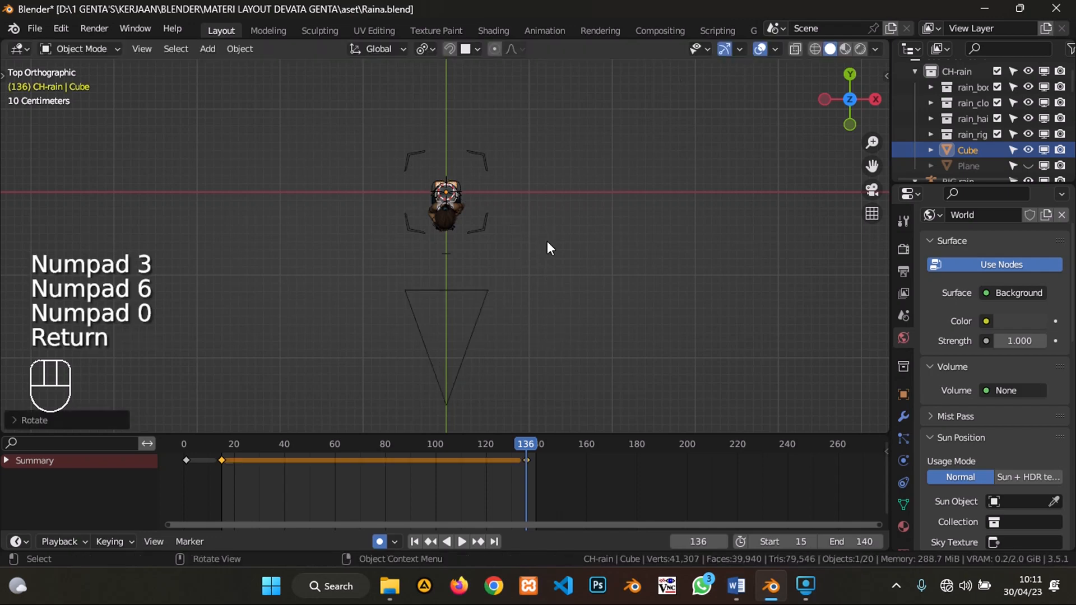
Step: Play the animation from start frame 15 in the top view to check the camera's path around the character
{"action": "mouse_move", "coordinate": [221, 443]}
{"action": "left_mouse_down"}
{"action": "mouse_move", "coordinate": [486, 455]}
{"action": "mouse_move", "coordinate": [302, 437]}
{"action": "mouse_move", "coordinate": [227, 445]}
{"action": "left_mouse_up"}
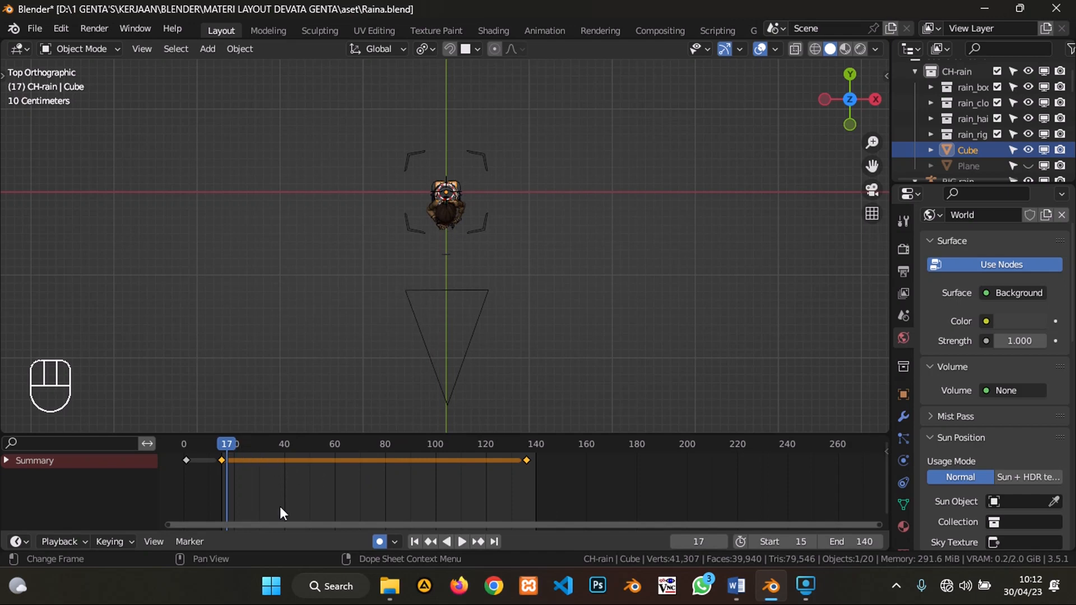
{"action": "left_click", "coordinate": [413, 541]}
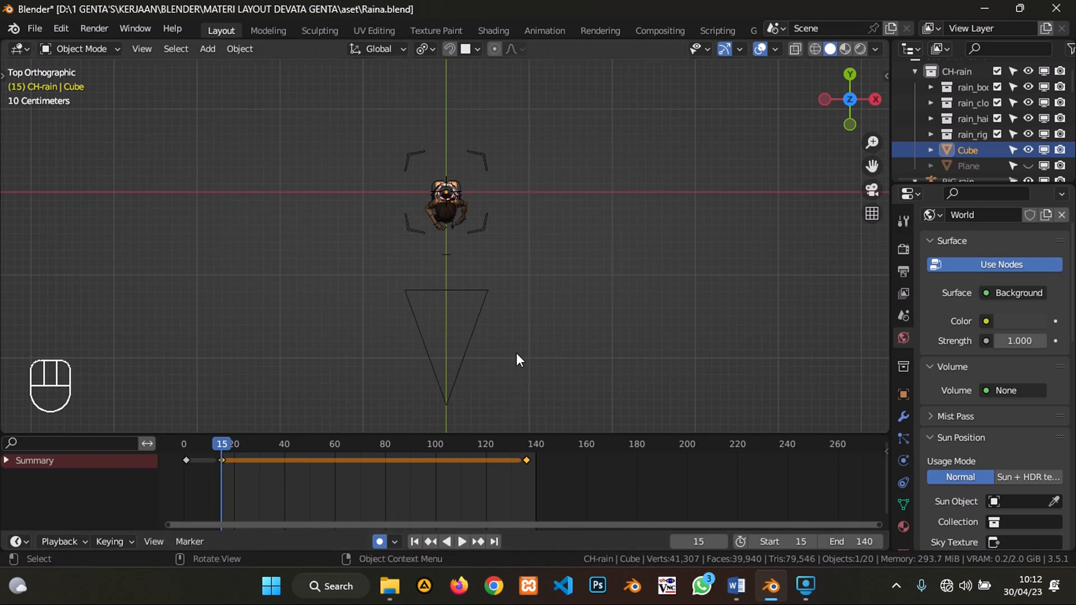
{"action": "key", "text": "space"}
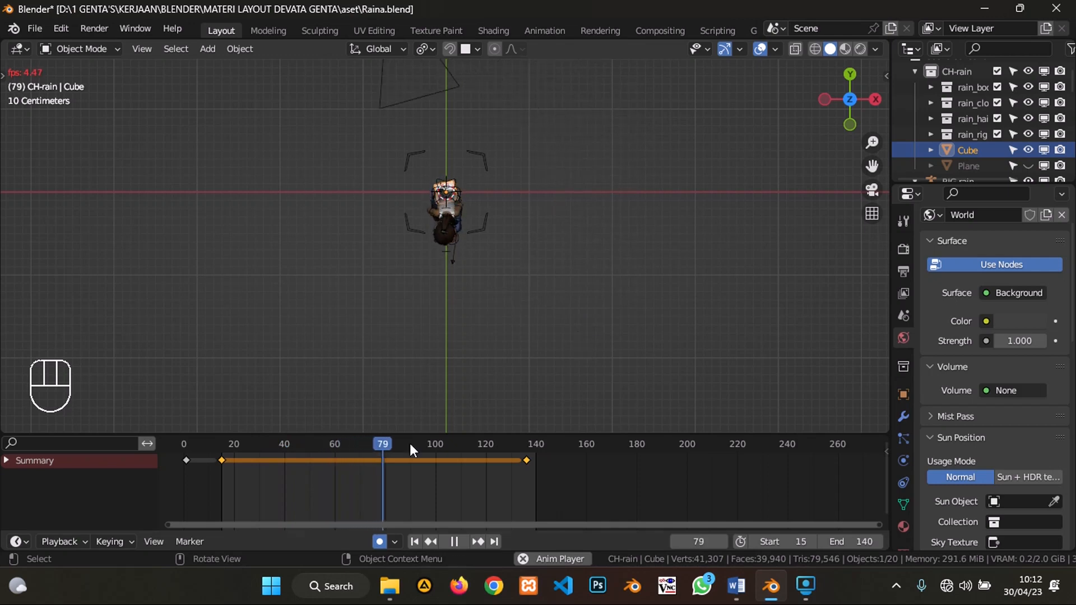
{"action": "key", "text": "space"}
{"action": "left_click", "coordinate": [196, 460]}
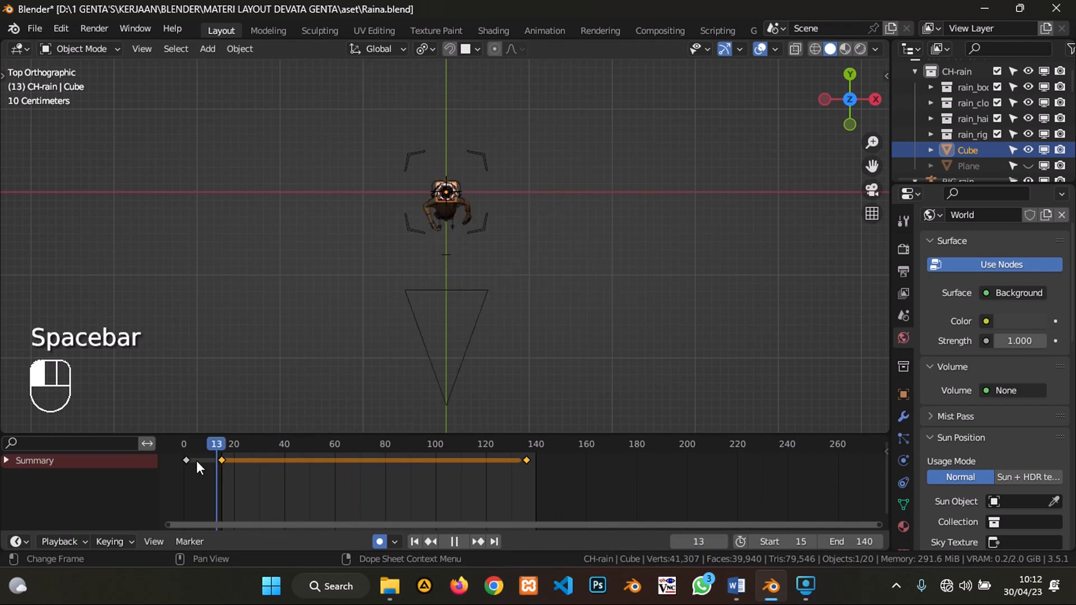
Step: Return to frame 15 and preview the orbit animation through the camera view
{"action": "left_click", "coordinate": [415, 541]}
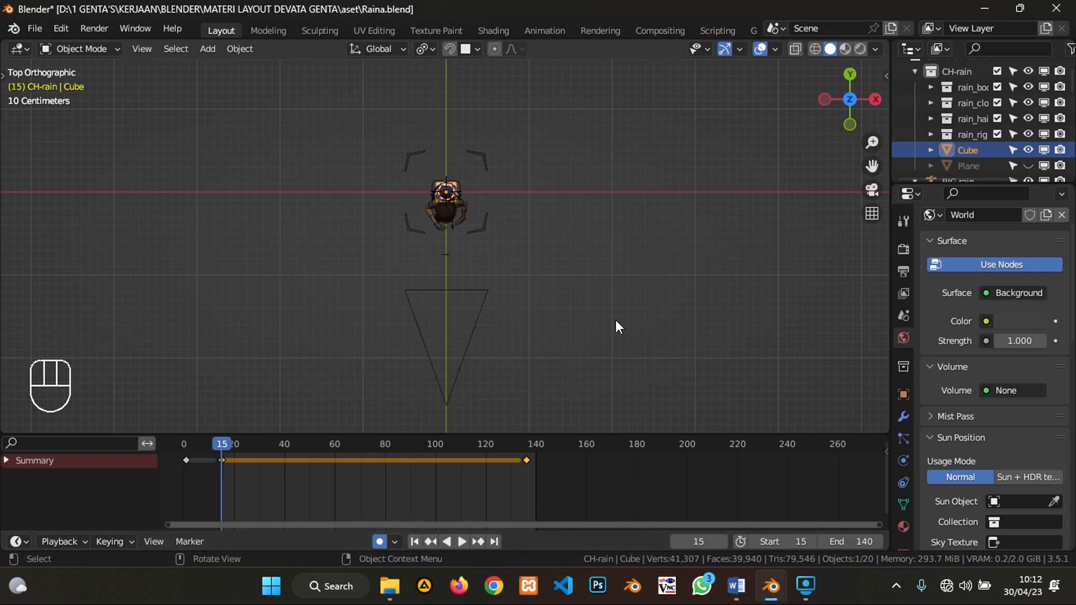
{"action": "key", "text": "KP_0"}
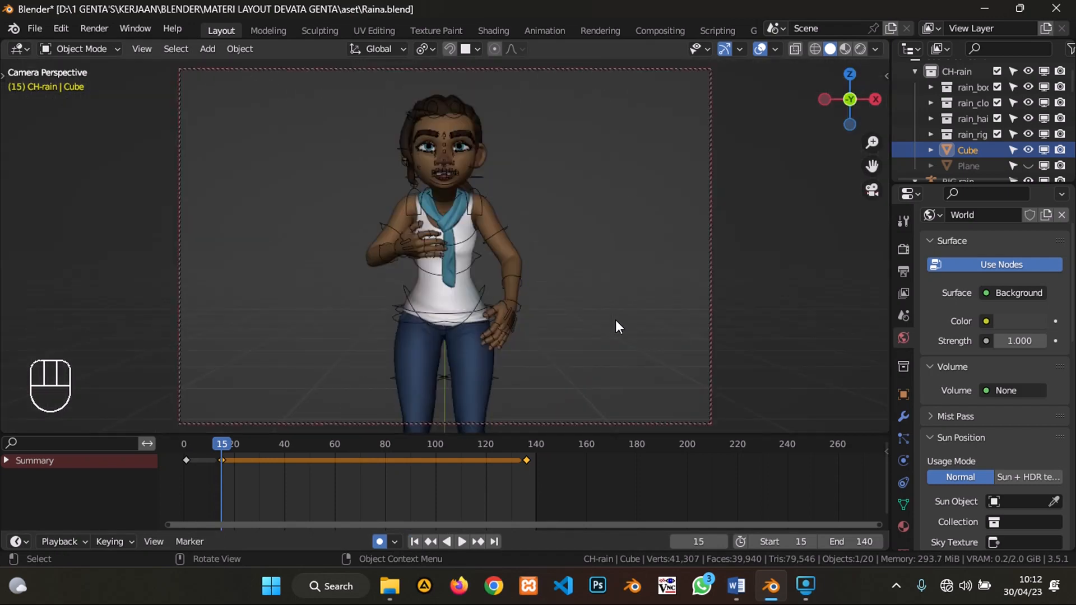
{"action": "key", "text": "space"}
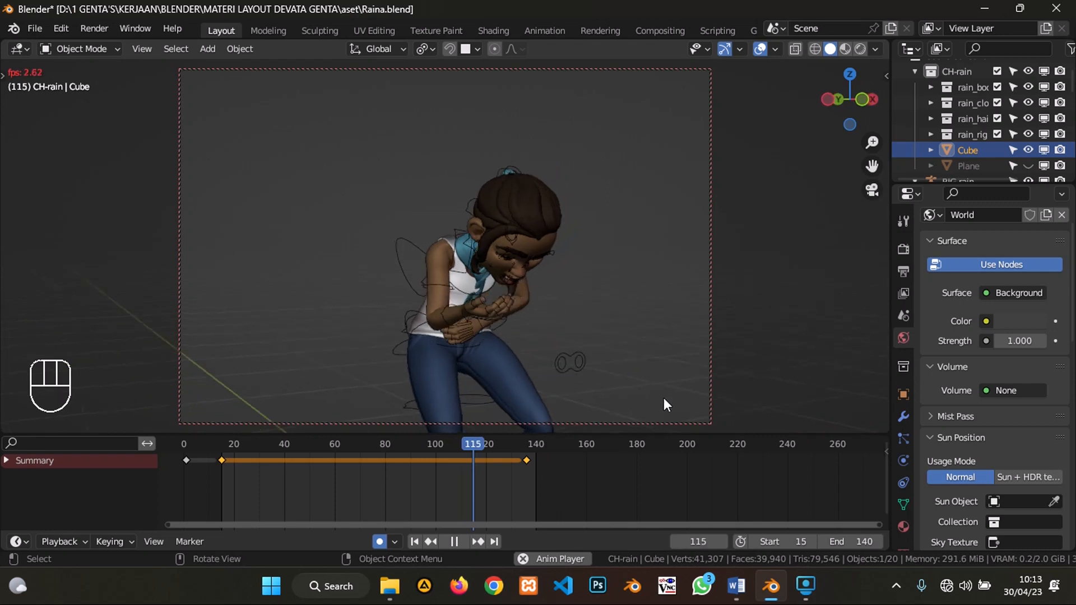
{"action": "key", "text": "Escape"}
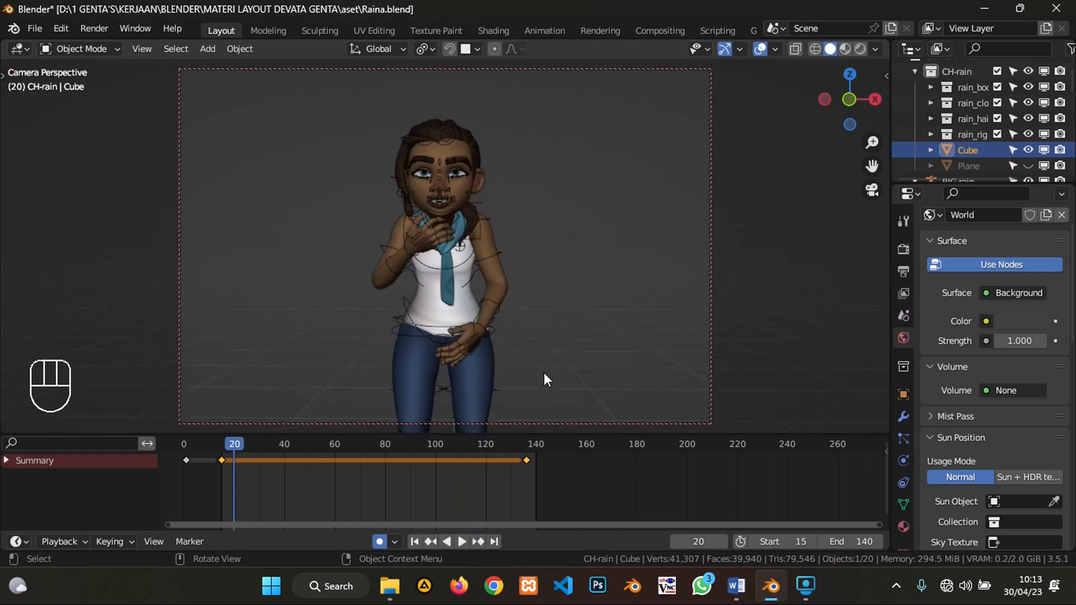